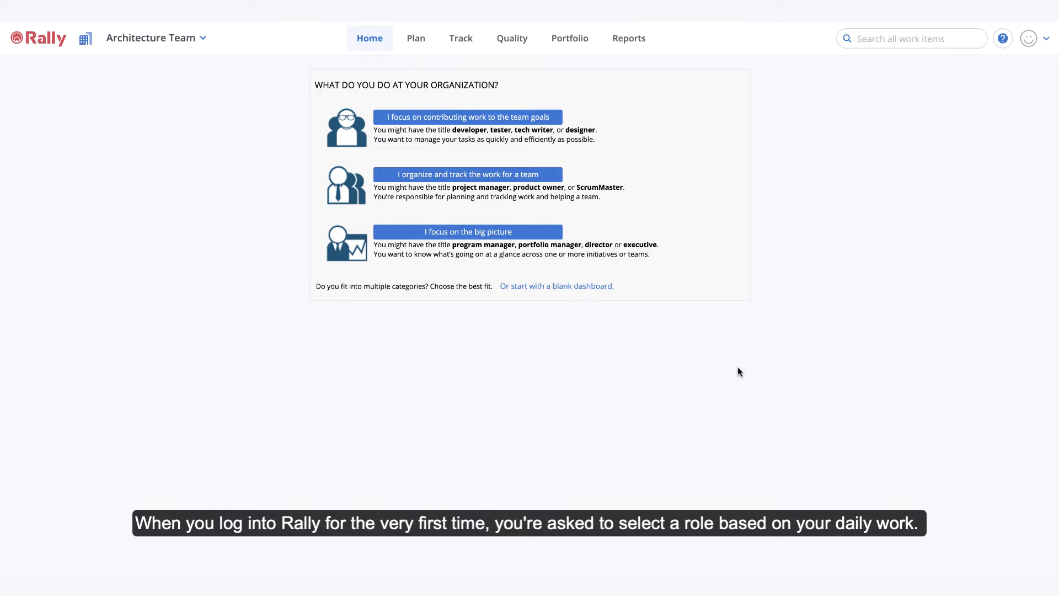
Choose the big-picture executive role so My Dashboard appears on the Home tab.
click(475, 236)
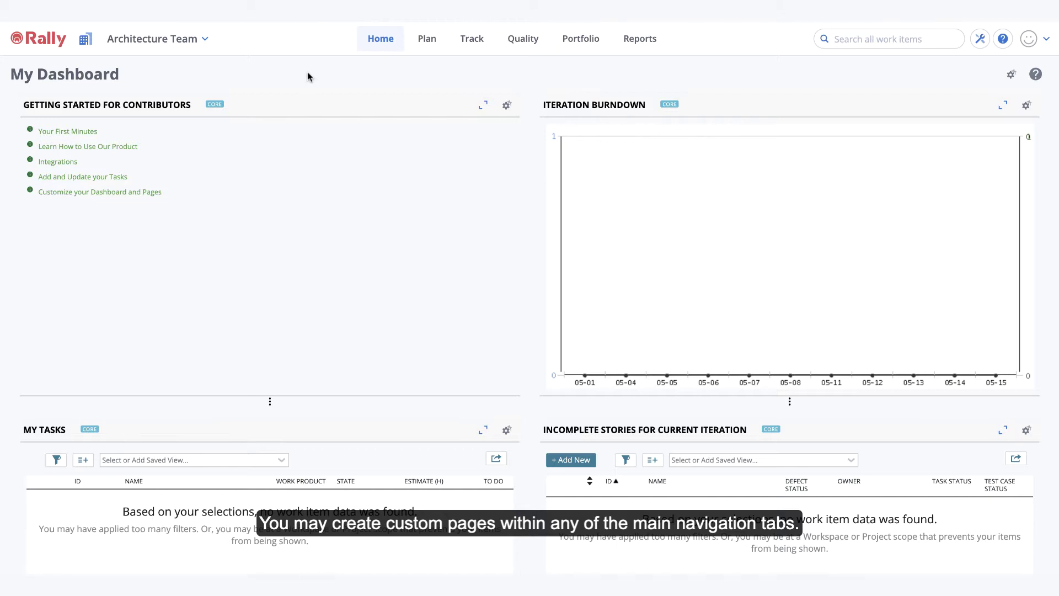
Start a new custom Track page, initially named 'Custom Page'.
click(468, 43)
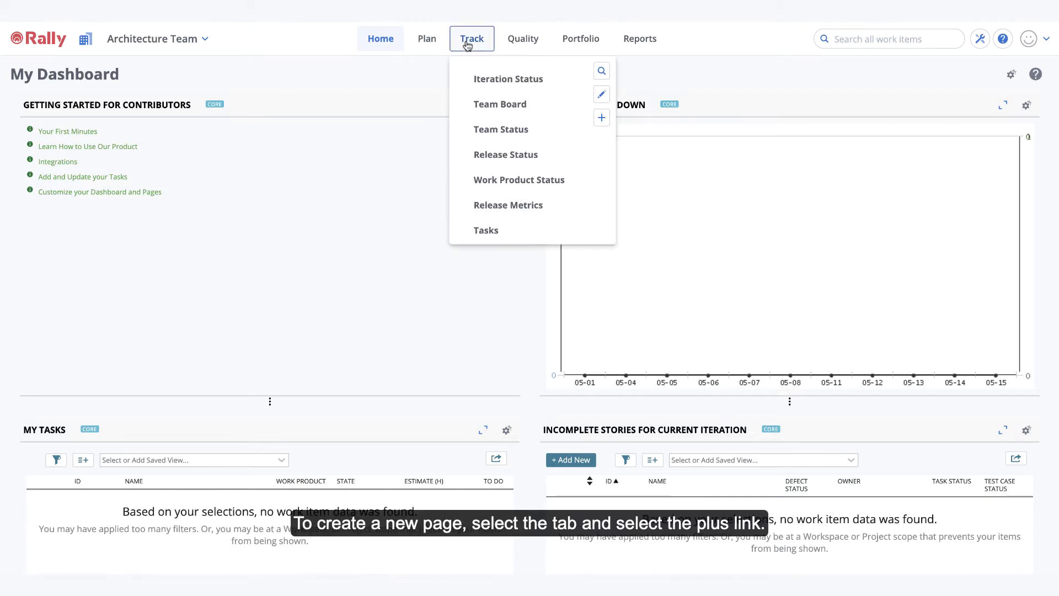
click(602, 117)
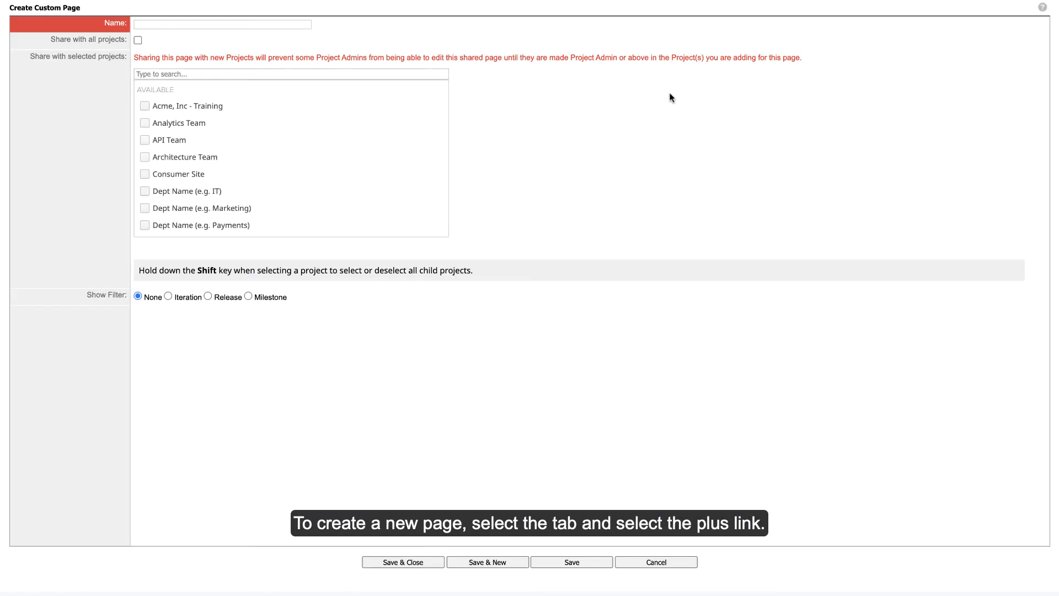
text(Cust)
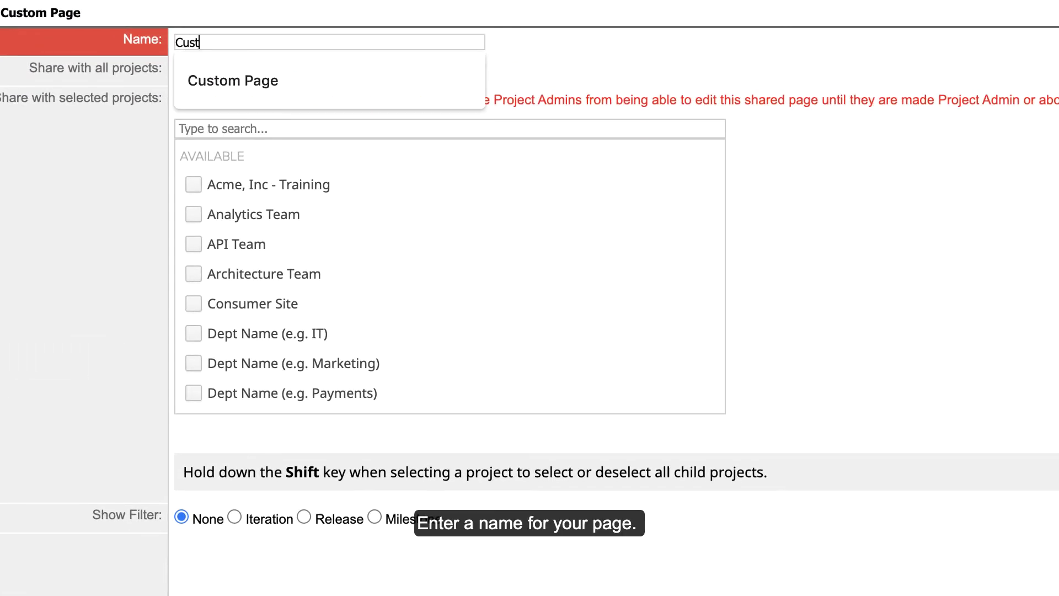
text(om Page)
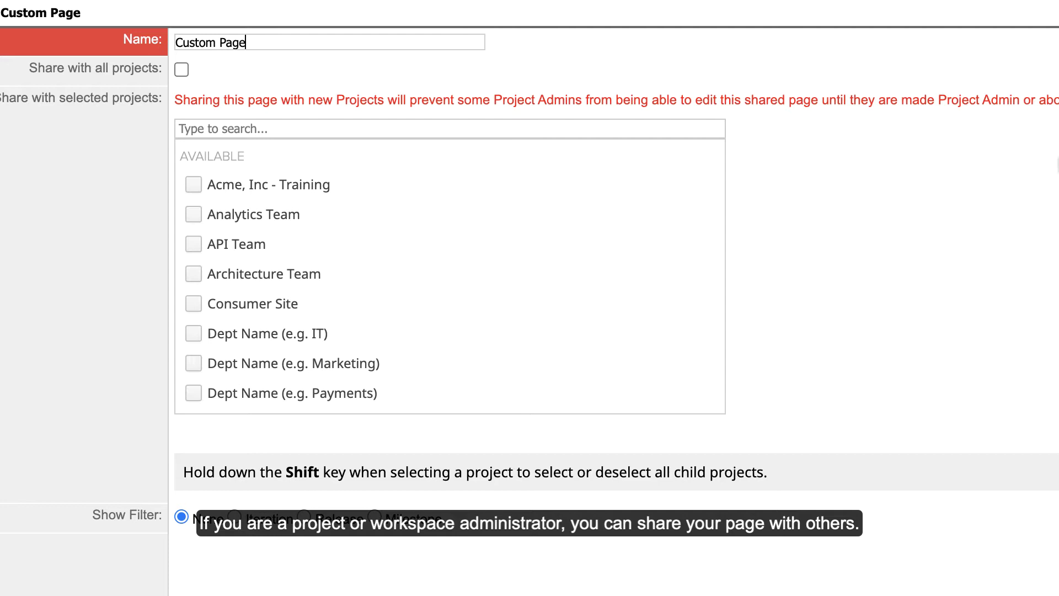
Share the page with Acme, Inc - Training and API Team, and add an Iteration filter.
click(181, 69)
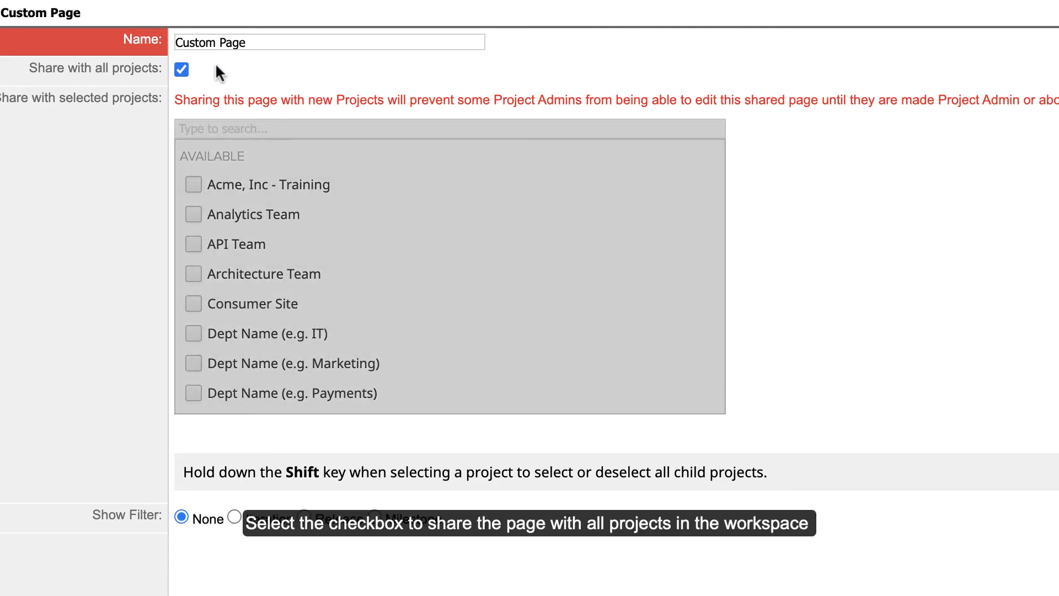
click(181, 69)
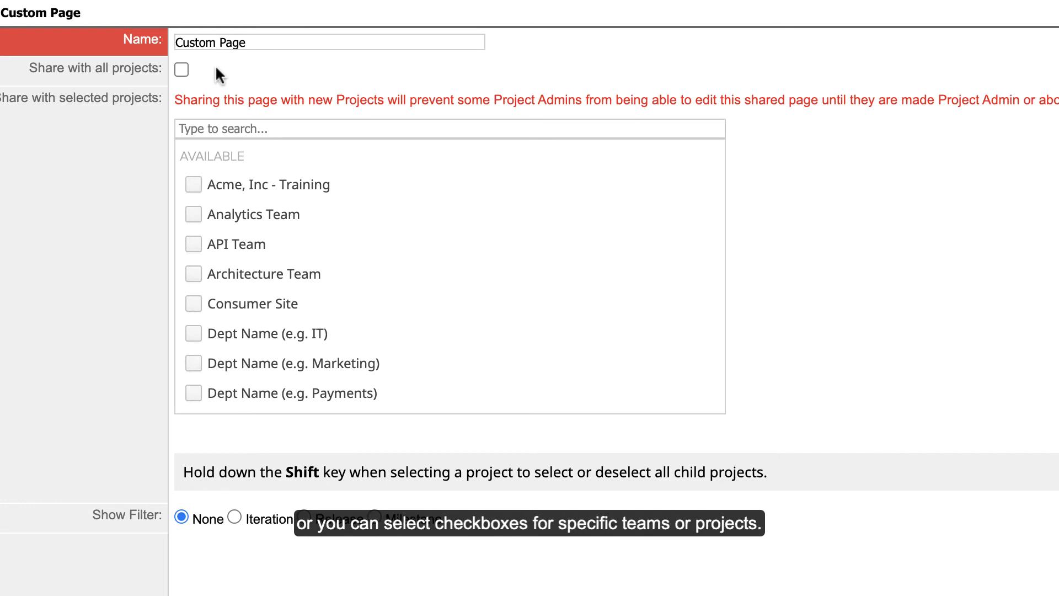
click(194, 185)
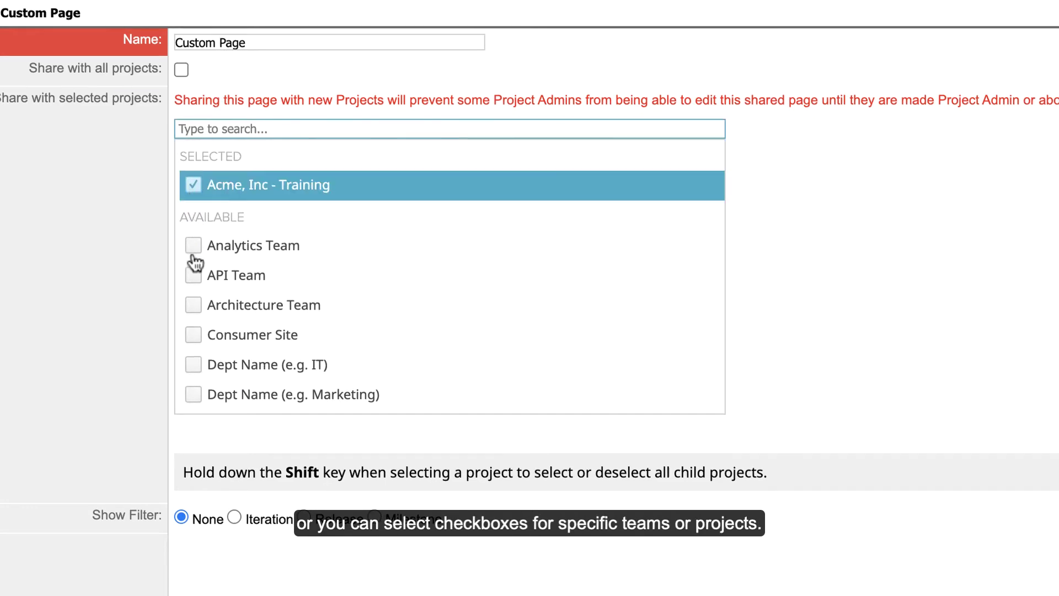
click(193, 272)
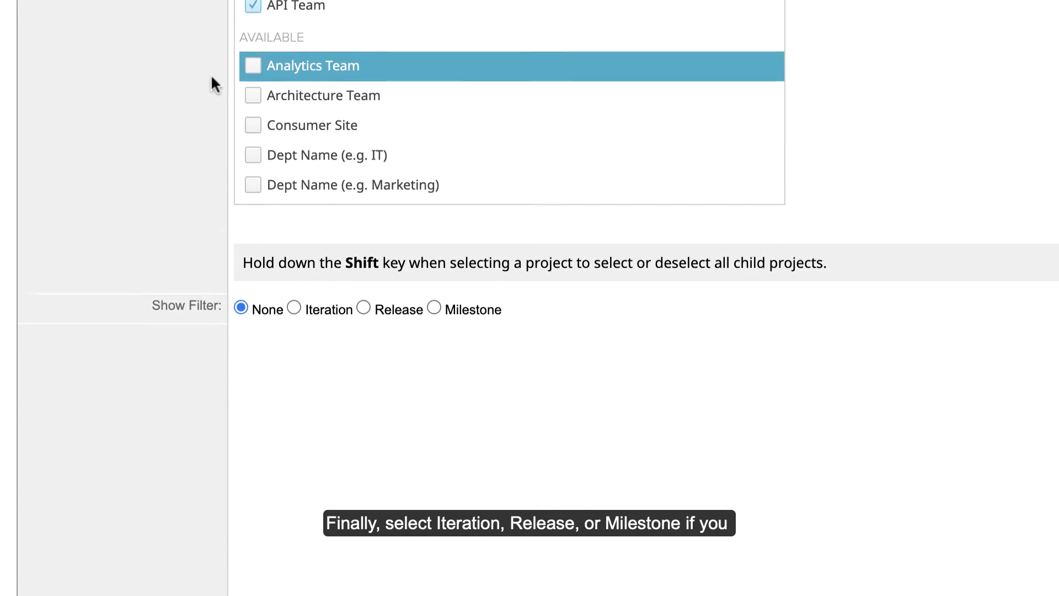
click(294, 238)
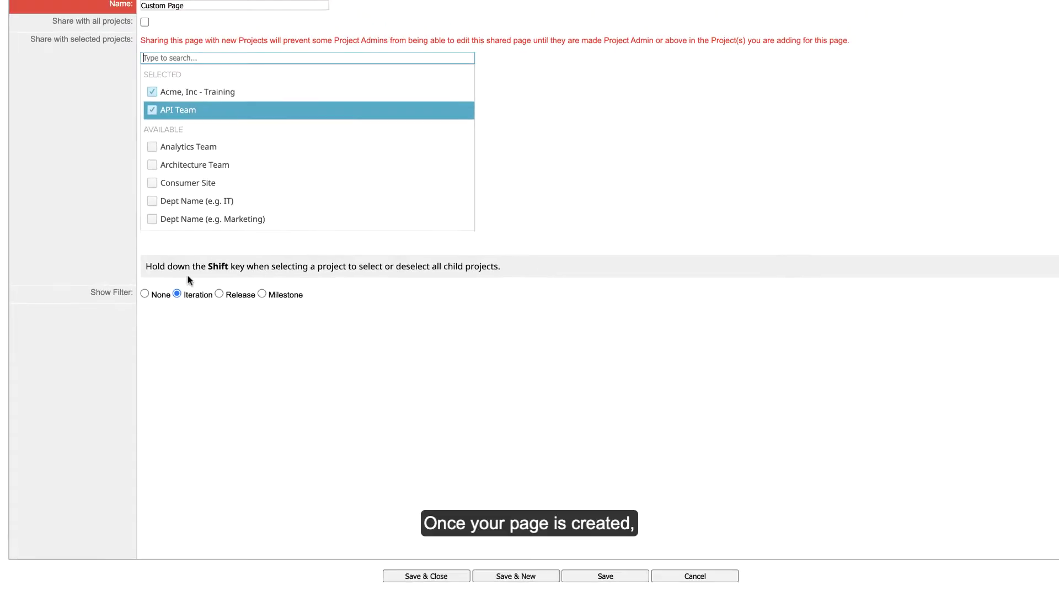
Rename the new page to 'Blocked Work'.
drag(182, 28, 120, 27)
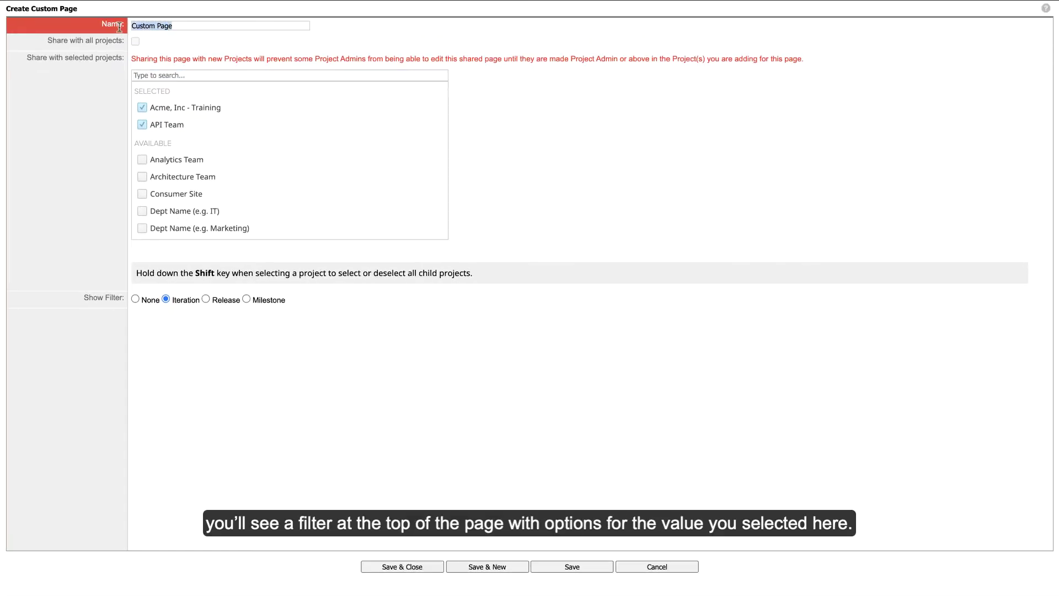
text(Blocked Work)
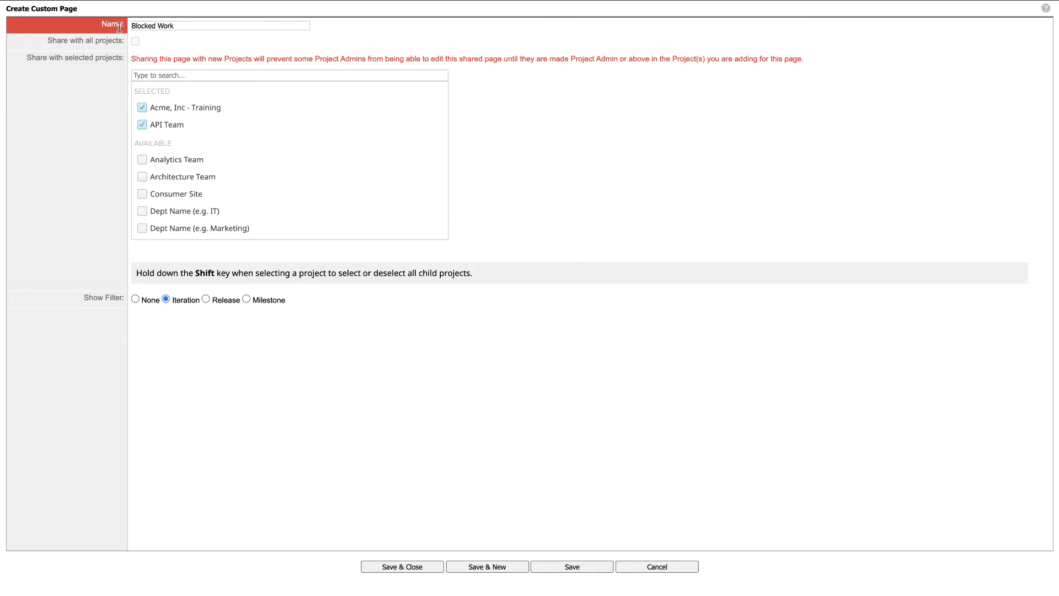
click(142, 72)
Save the Blocked Work page and open its options from the Track page list in edit mode.
click(409, 565)
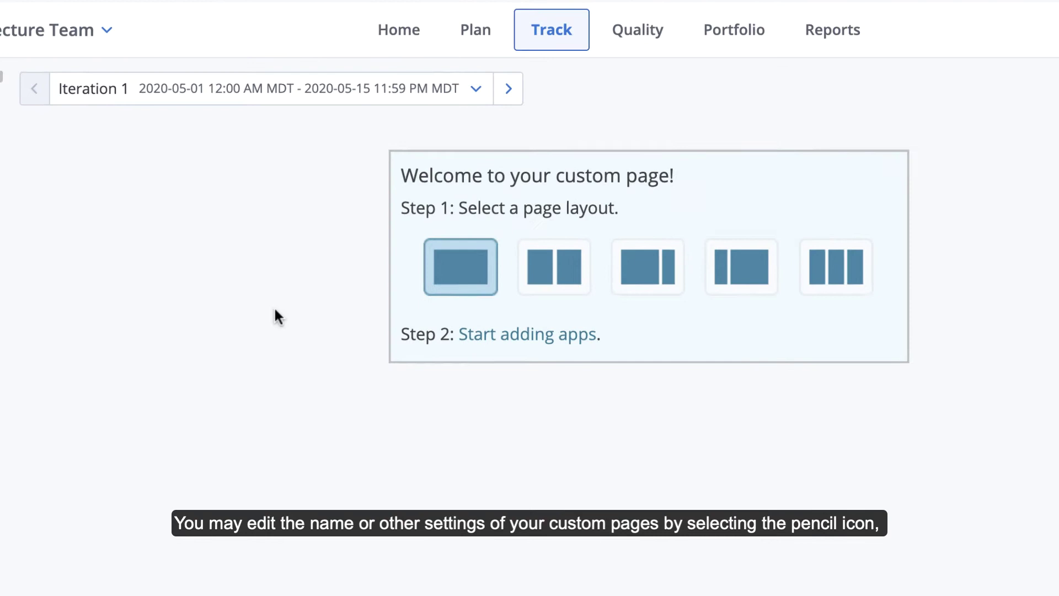
mouse_move(539, 45)
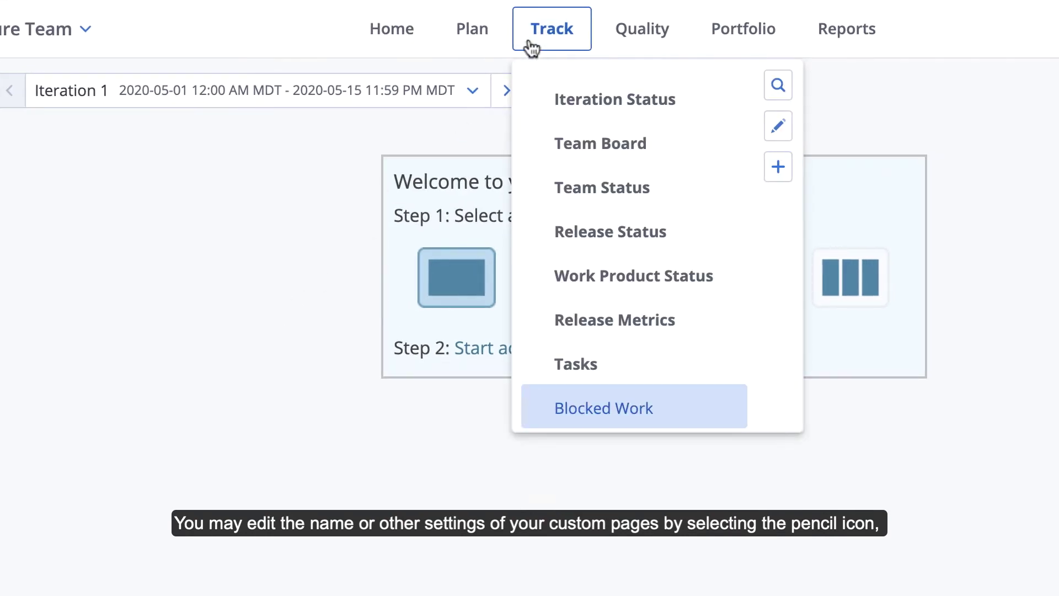
click(787, 127)
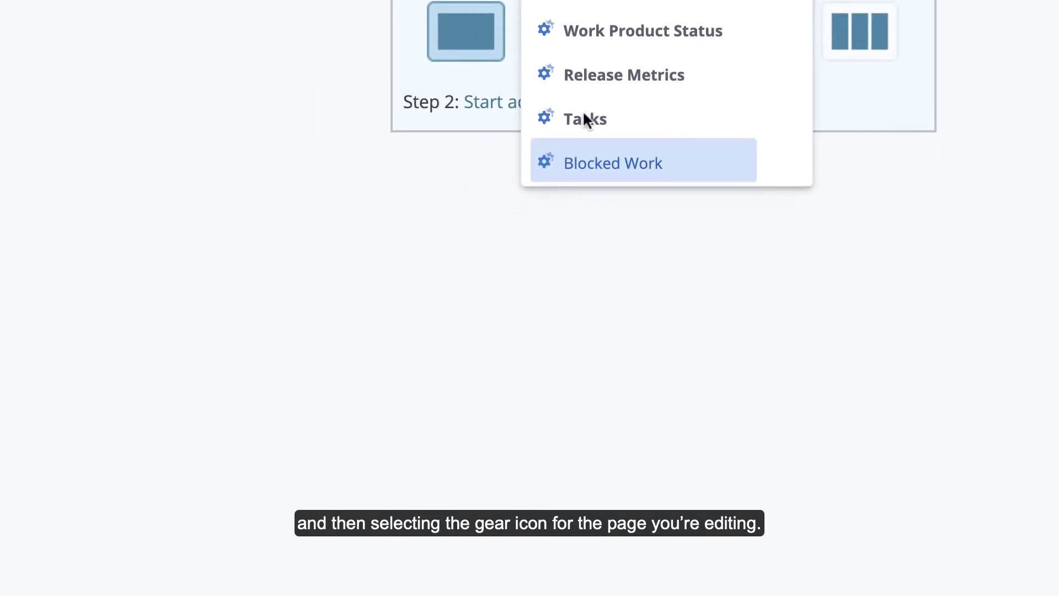
click(472, 230)
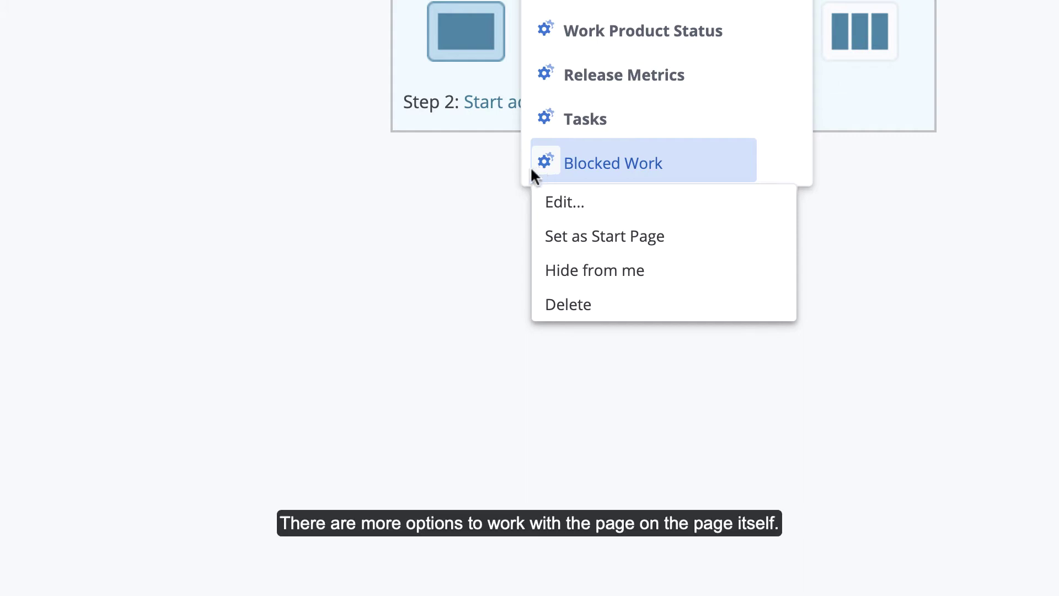
Close the Track menus and switch the page to a two-column layout.
click(508, 178)
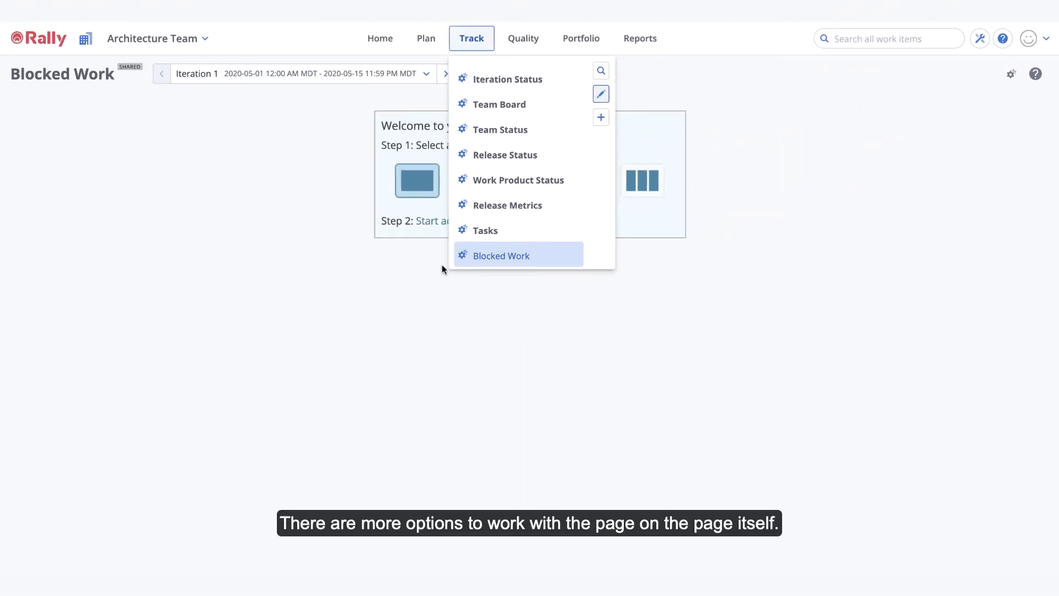
click(472, 39)
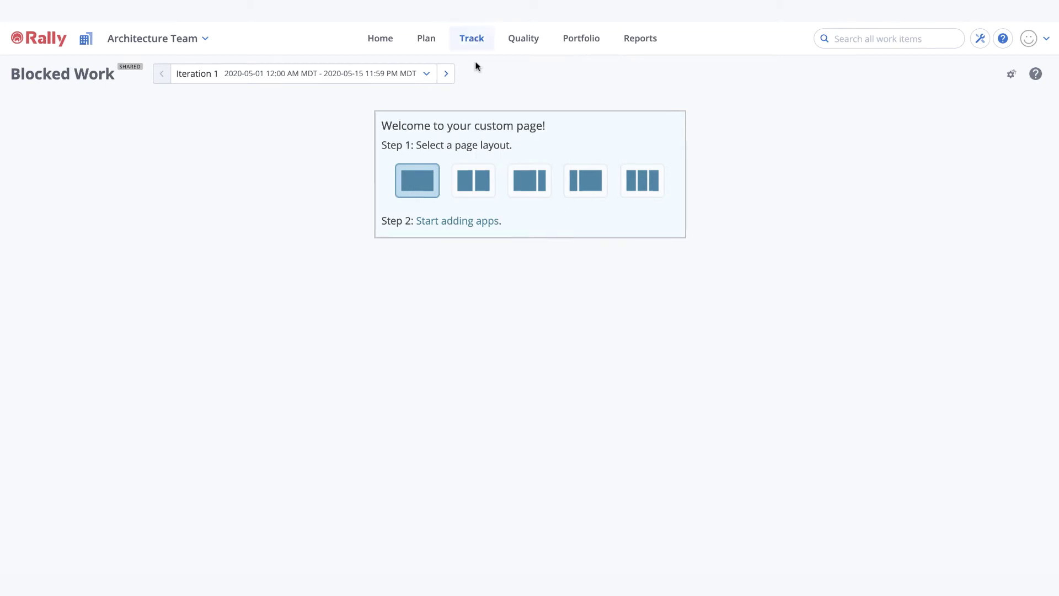
click(970, 87)
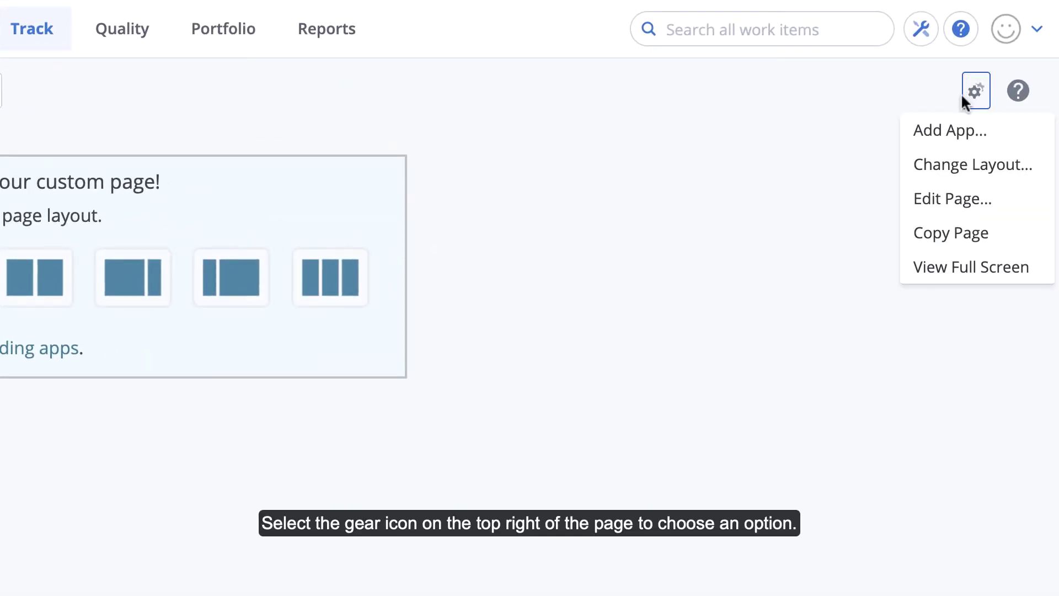
click(959, 164)
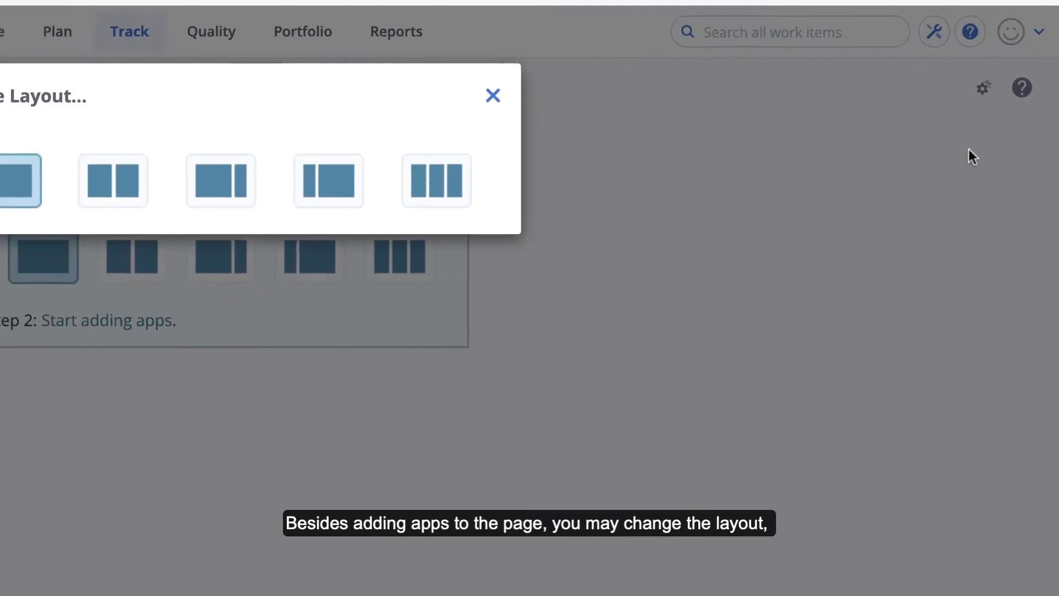
click(130, 185)
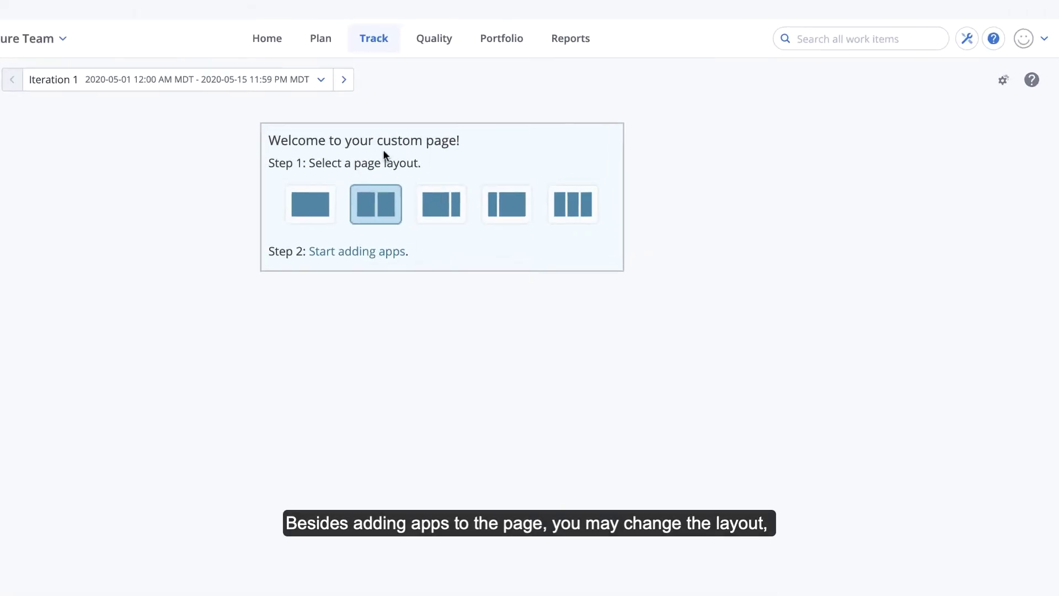
Open the page's settings, make a personal copy, and return to Blocked Work.
click(1003, 80)
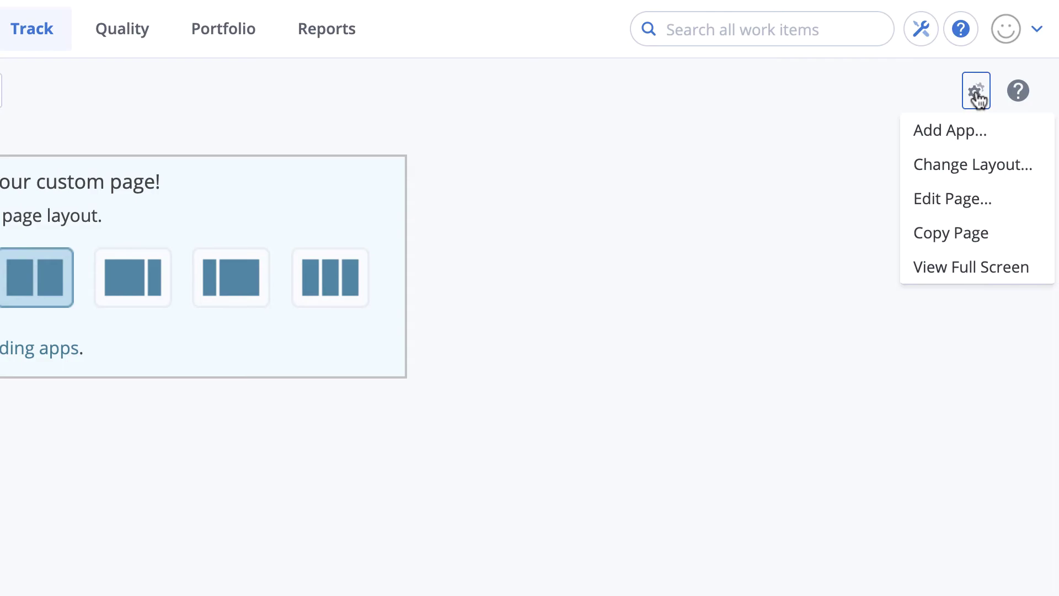
click(981, 200)
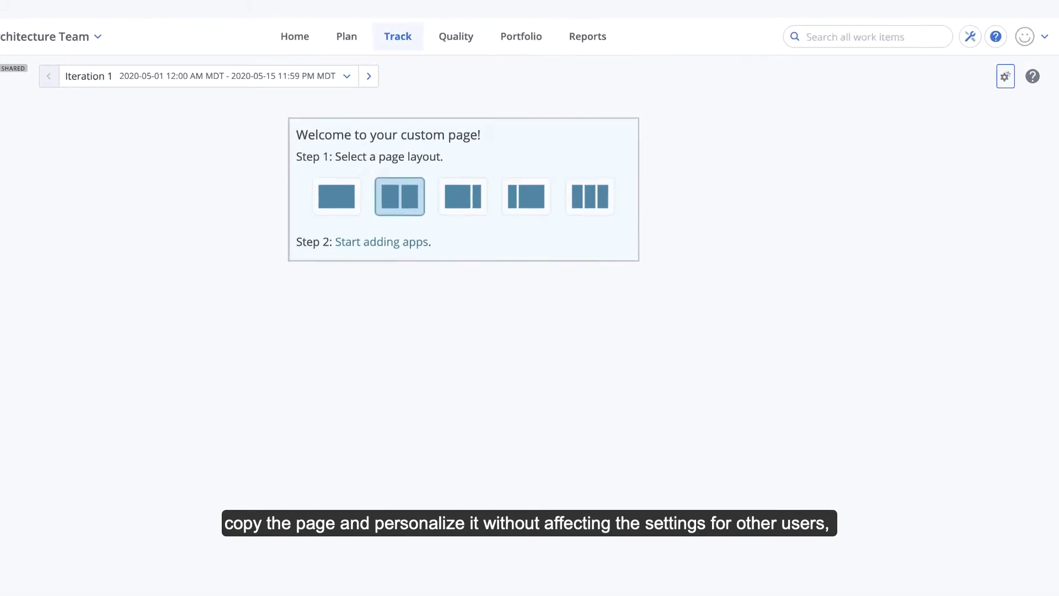
click(1011, 73)
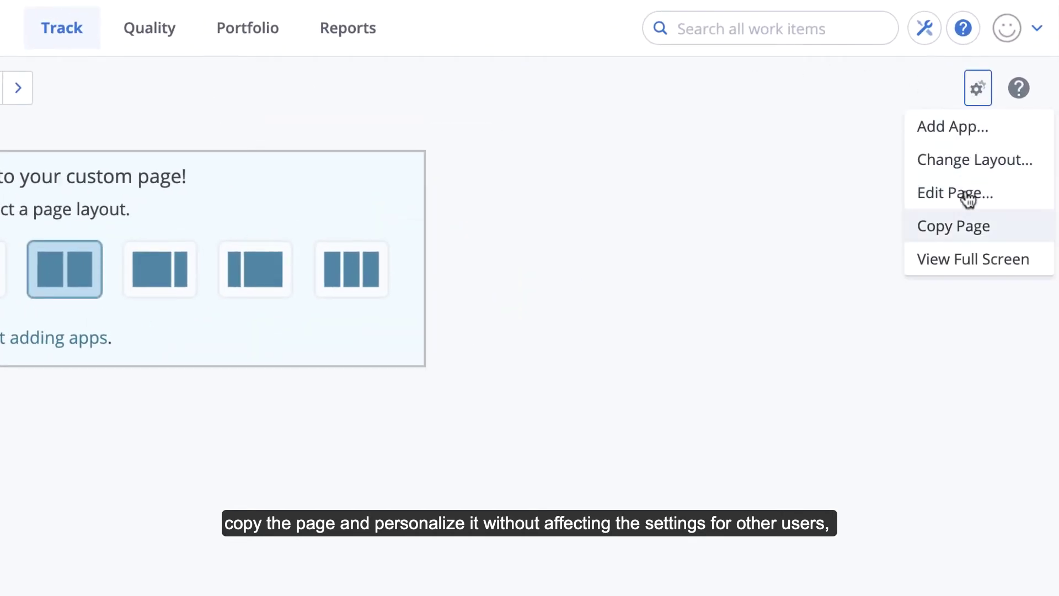
click(966, 222)
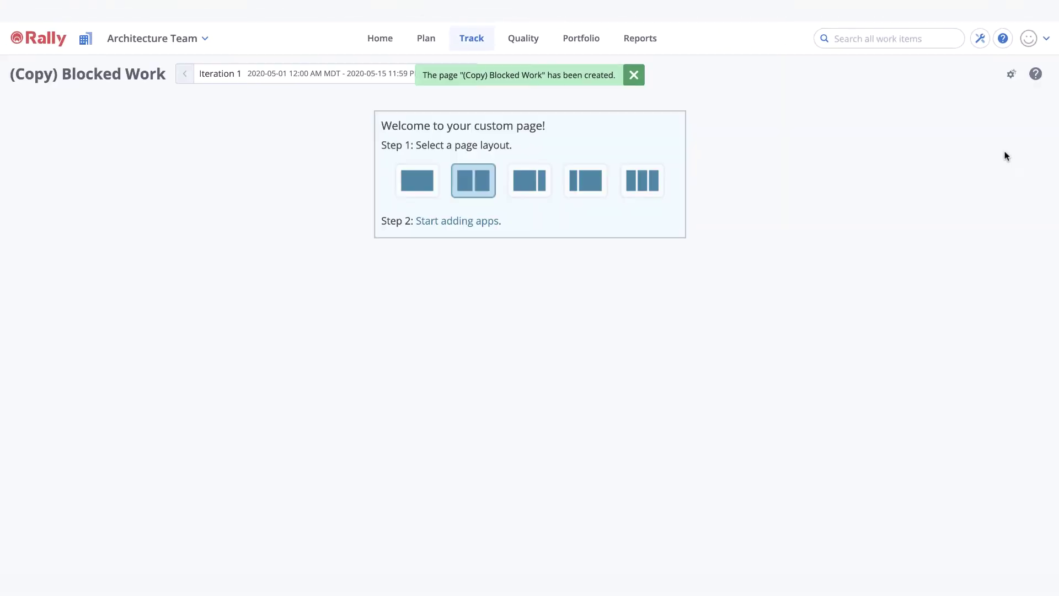
click(480, 41)
click(510, 255)
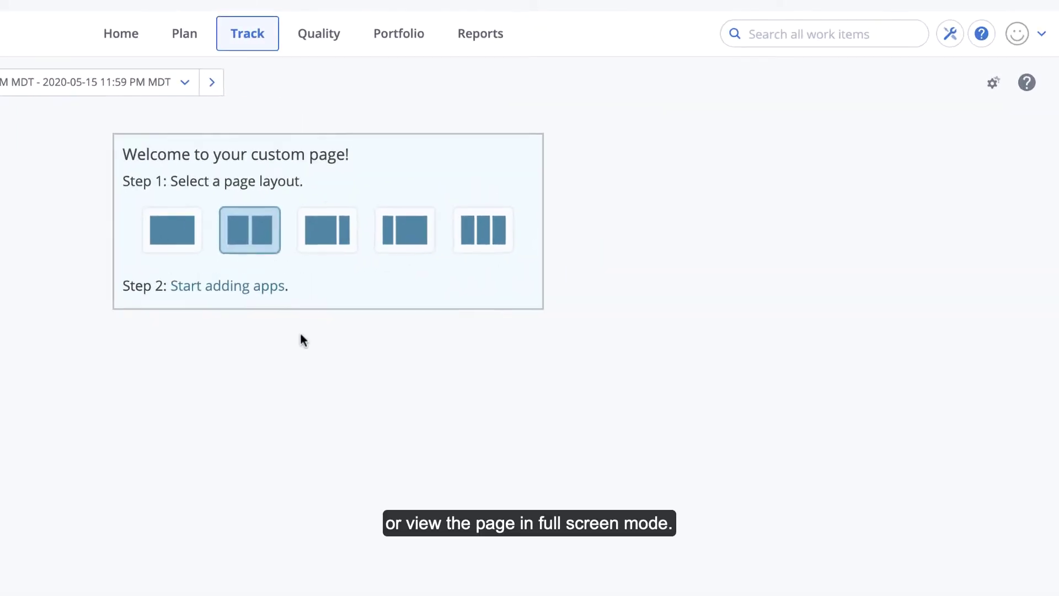
Show the Blocked Work page in full screen, then exit full screen.
click(994, 86)
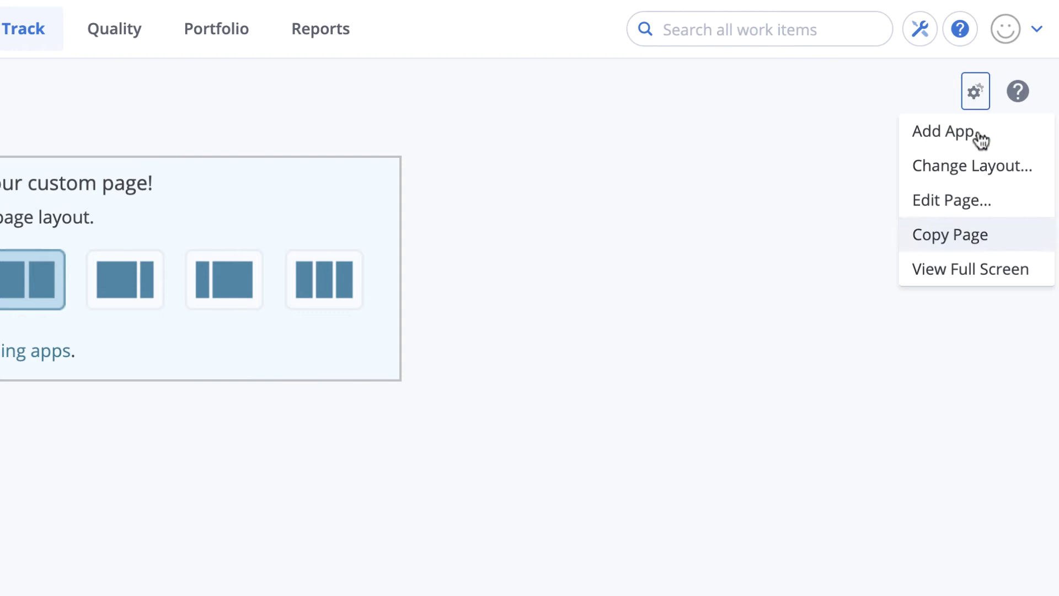
click(976, 269)
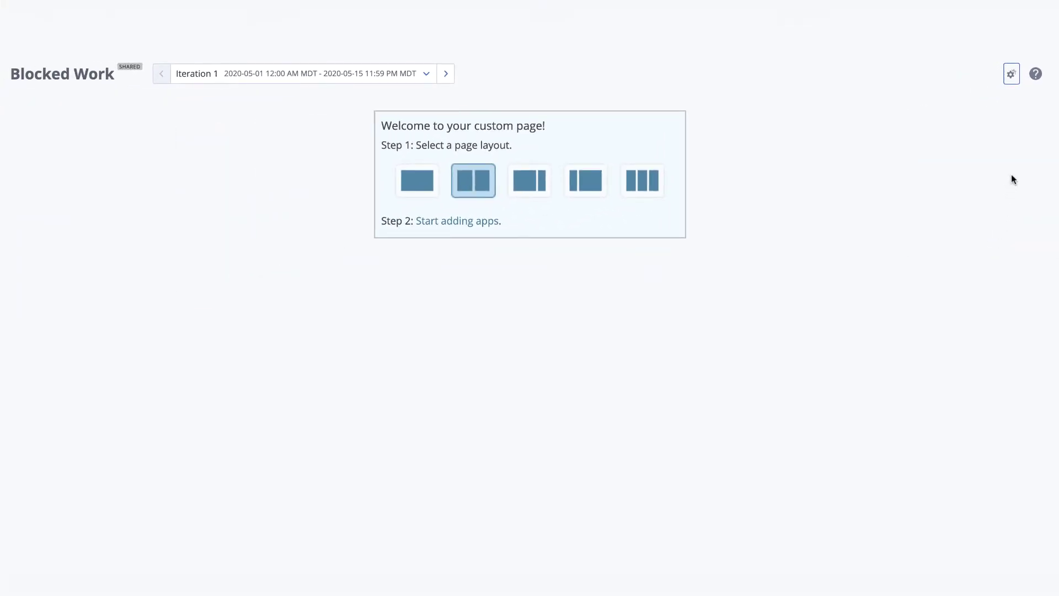
click(1013, 79)
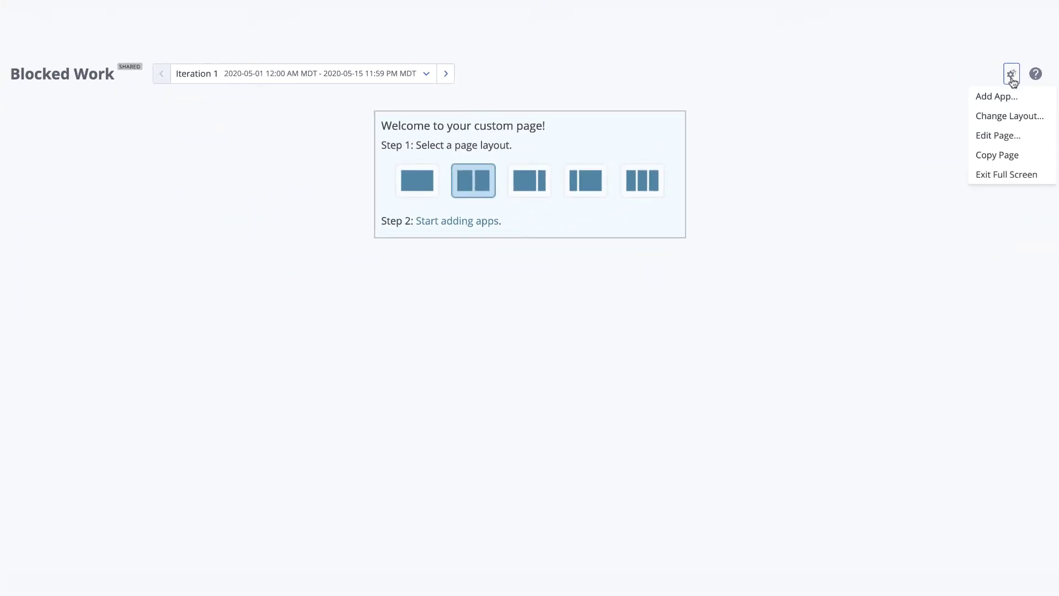
click(1014, 172)
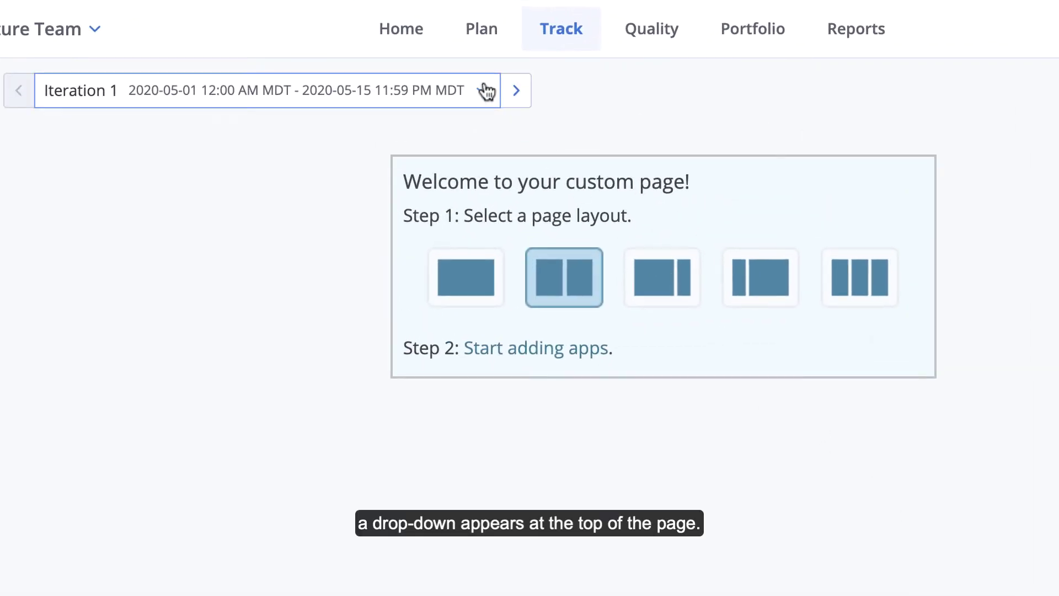
click(486, 91)
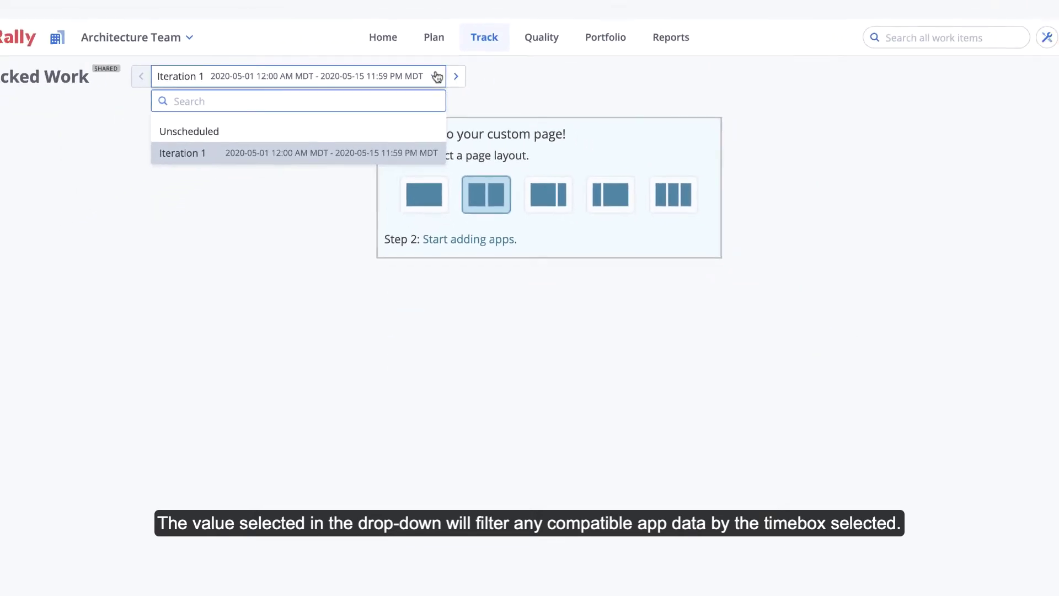
click(436, 76)
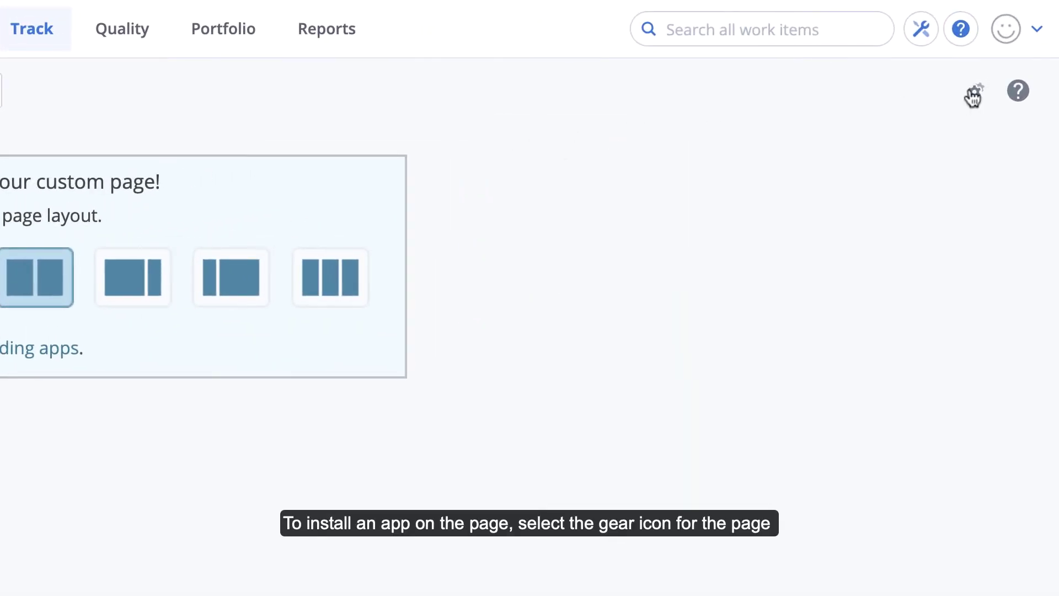
Open the app catalog and browse its Source and Category filters.
click(973, 94)
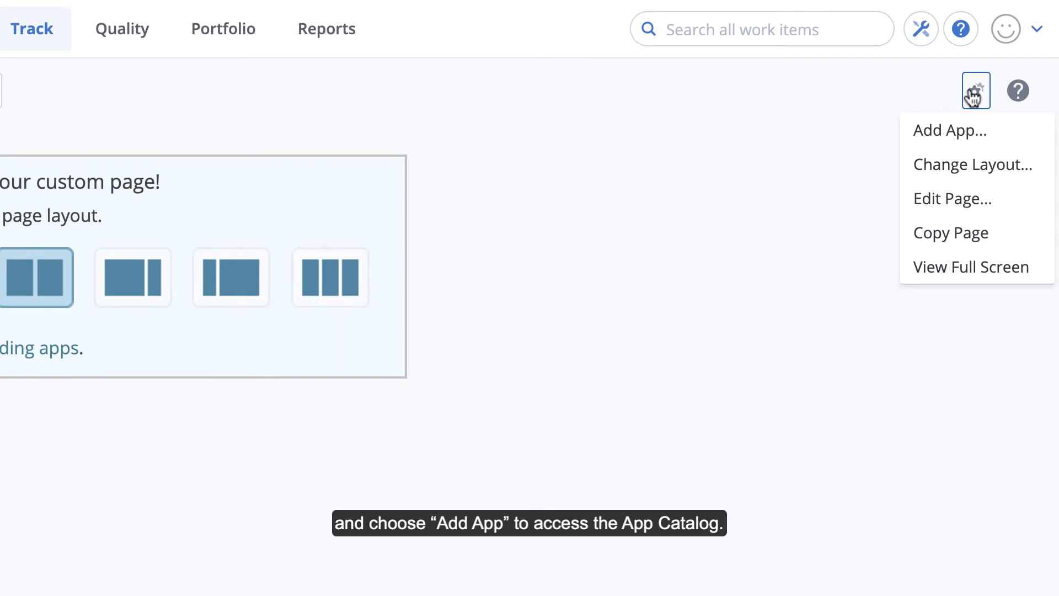
click(974, 94)
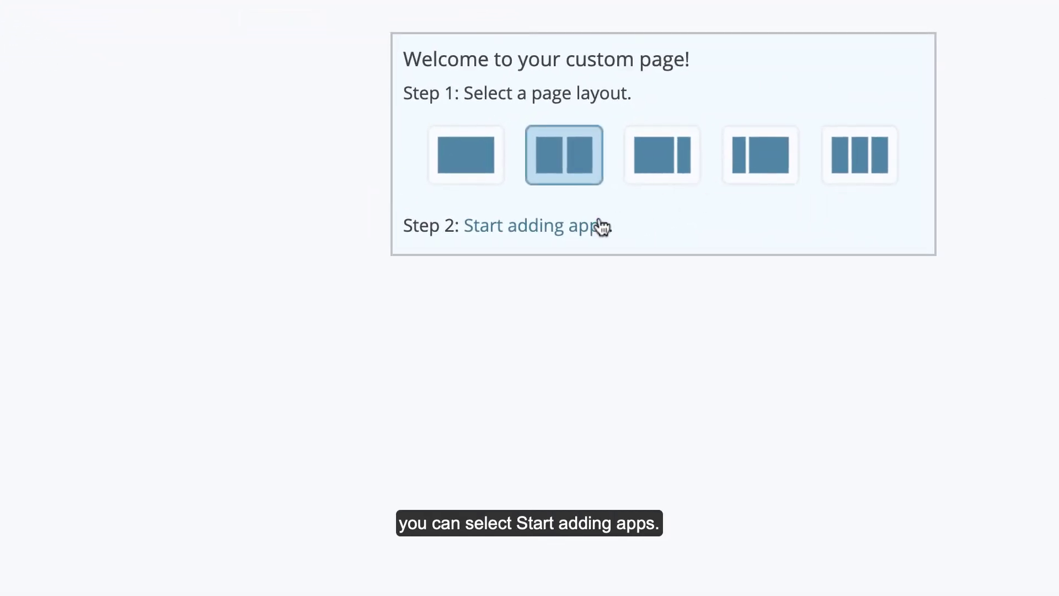
click(567, 232)
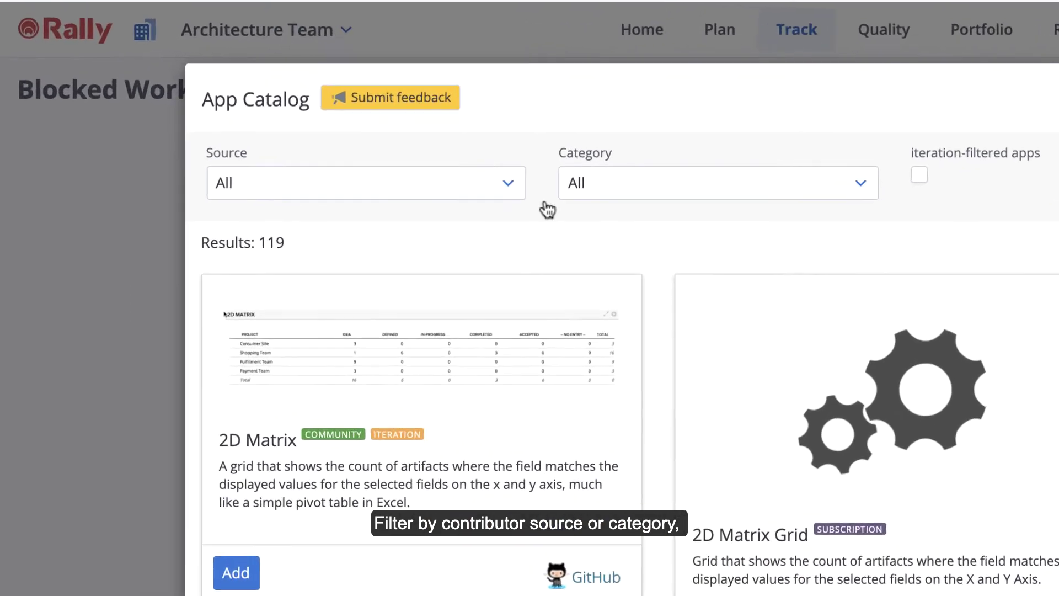
click(302, 131)
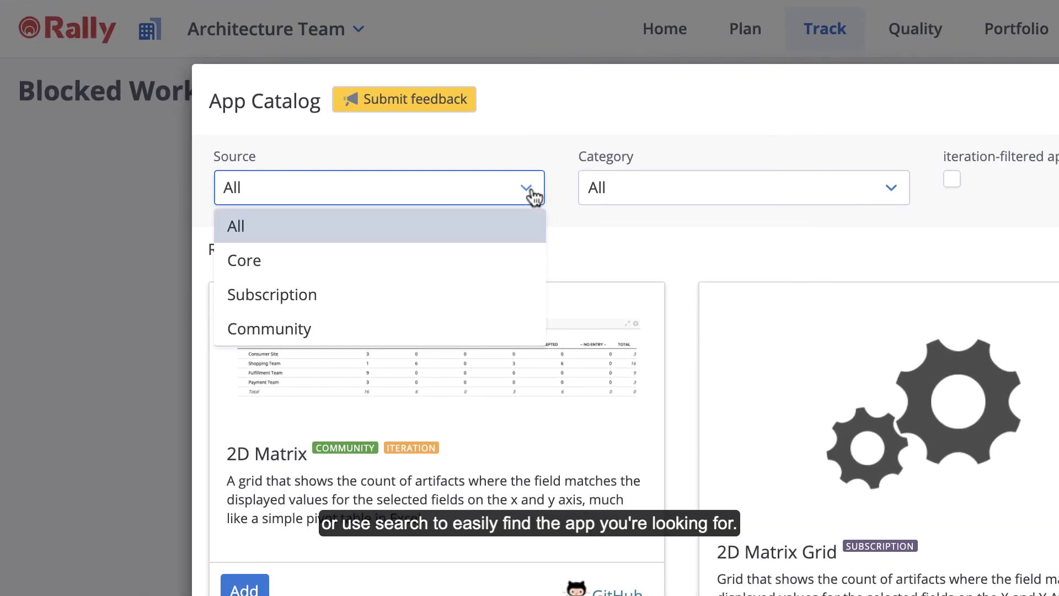
click(534, 195)
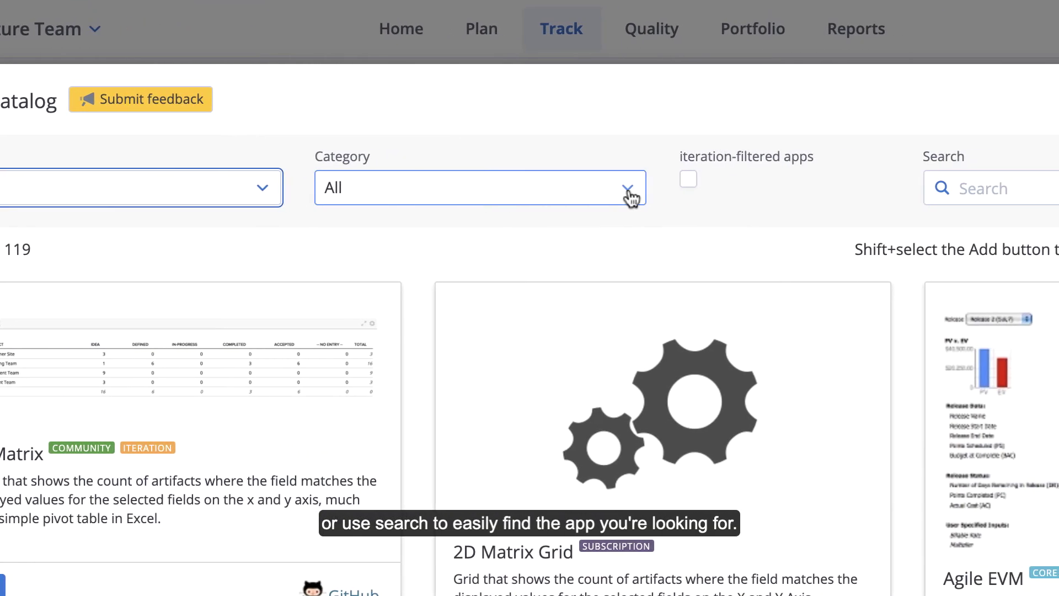
click(893, 193)
Search the catalog for 'Blocked Work' and add that app, showing blocked story US184.
click(631, 198)
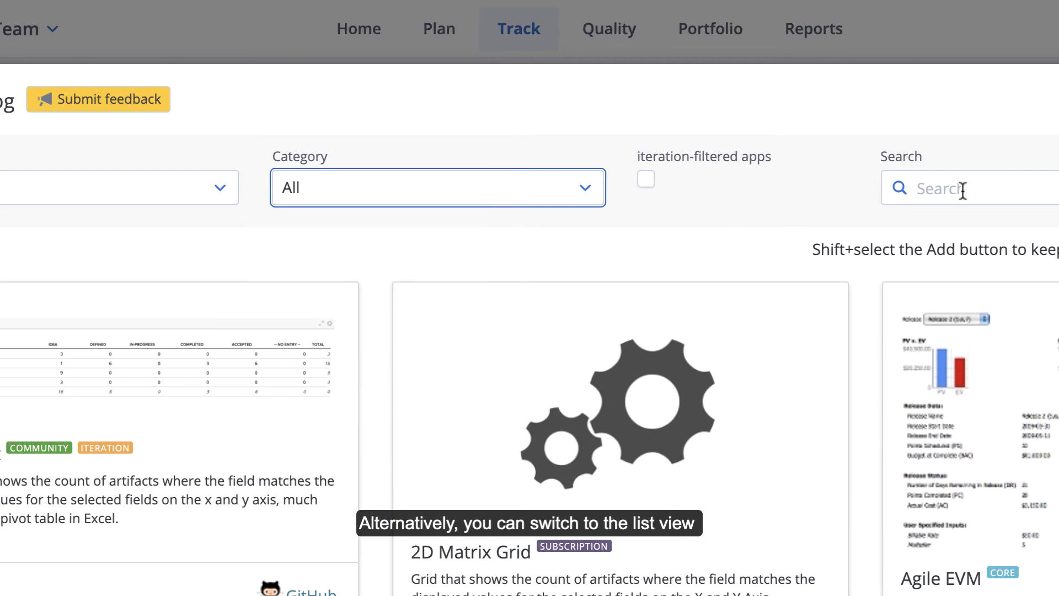
click(1009, 189)
text(Blocked Wor)
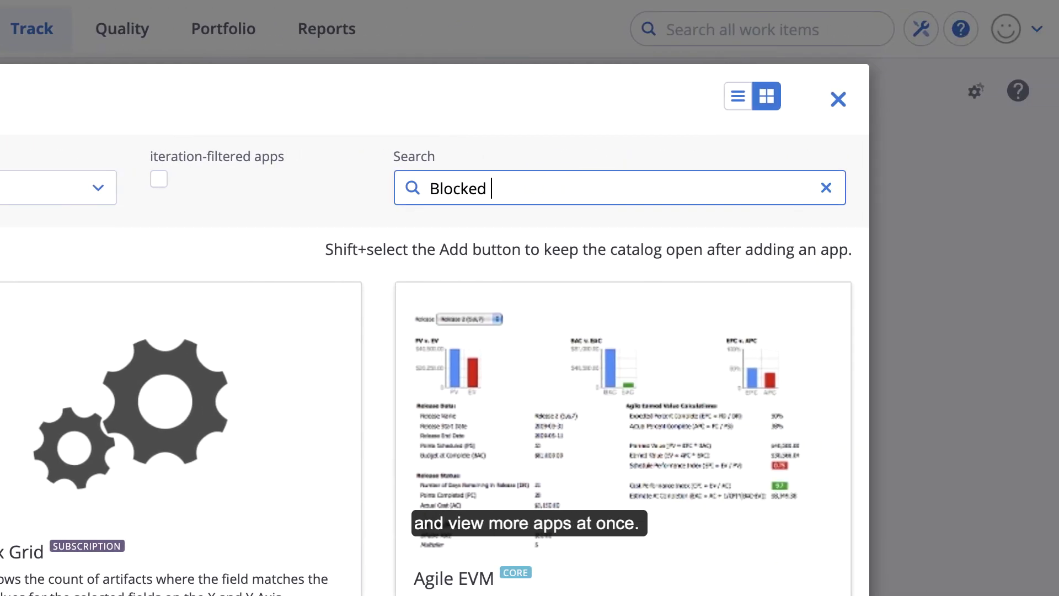
text(k)
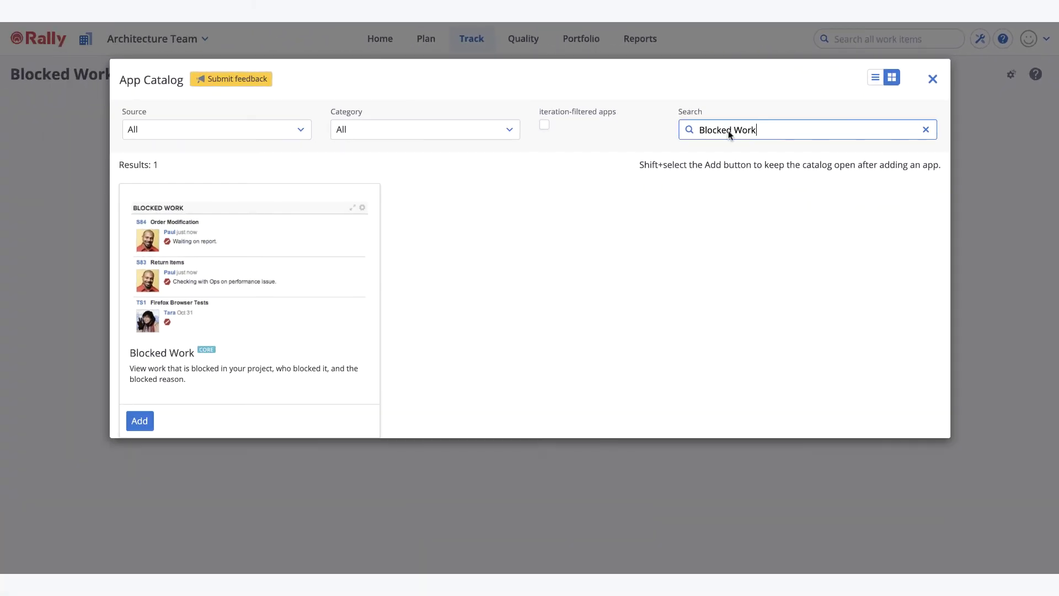
click(140, 421)
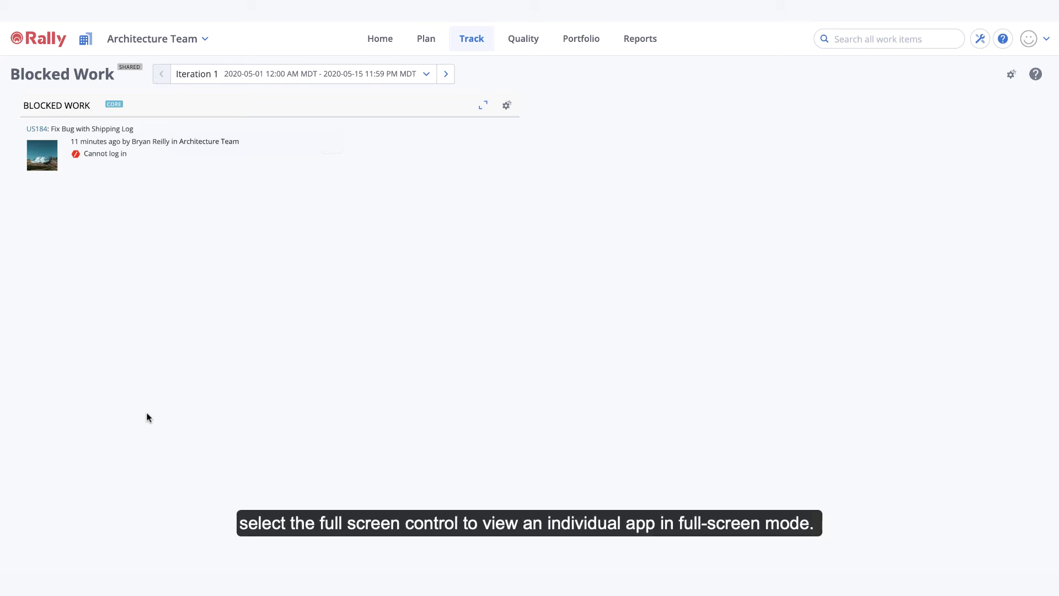
click(482, 105)
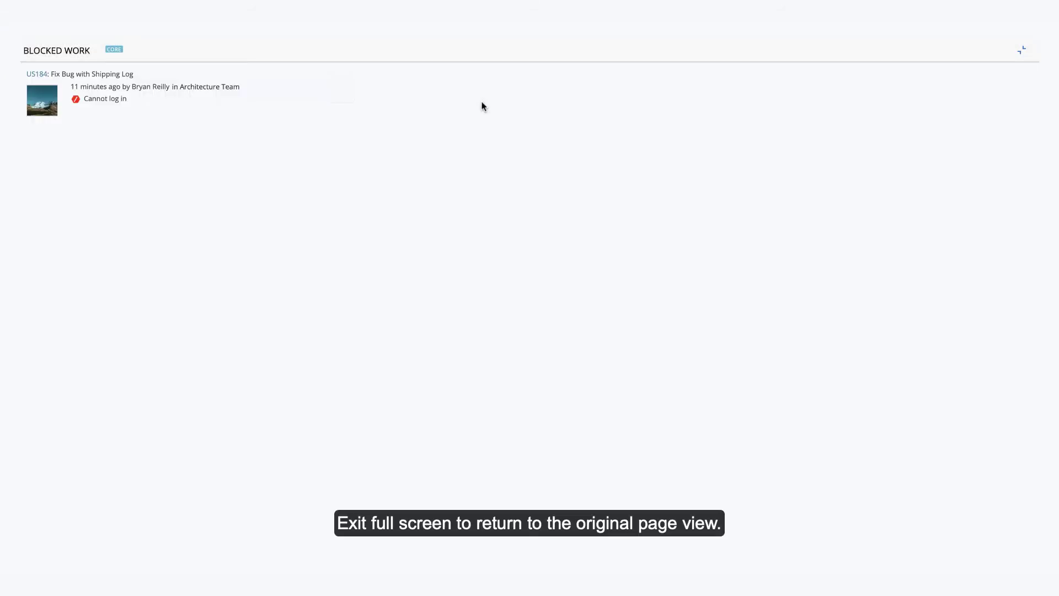
click(1021, 55)
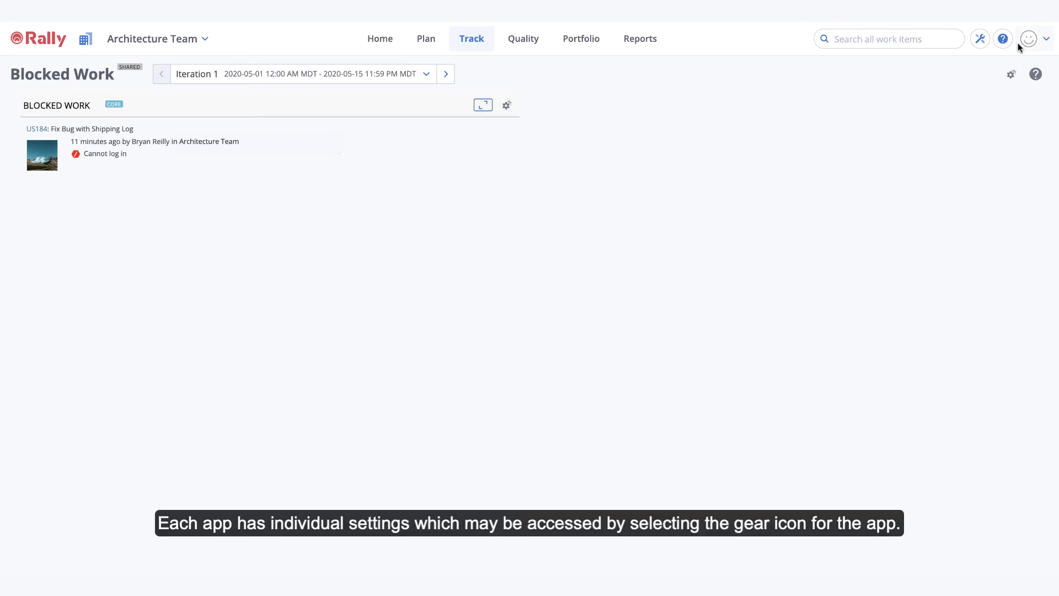
click(507, 106)
Retitle the Blocked Work app 'Architecture Team Blocked Work' in its settings.
click(518, 127)
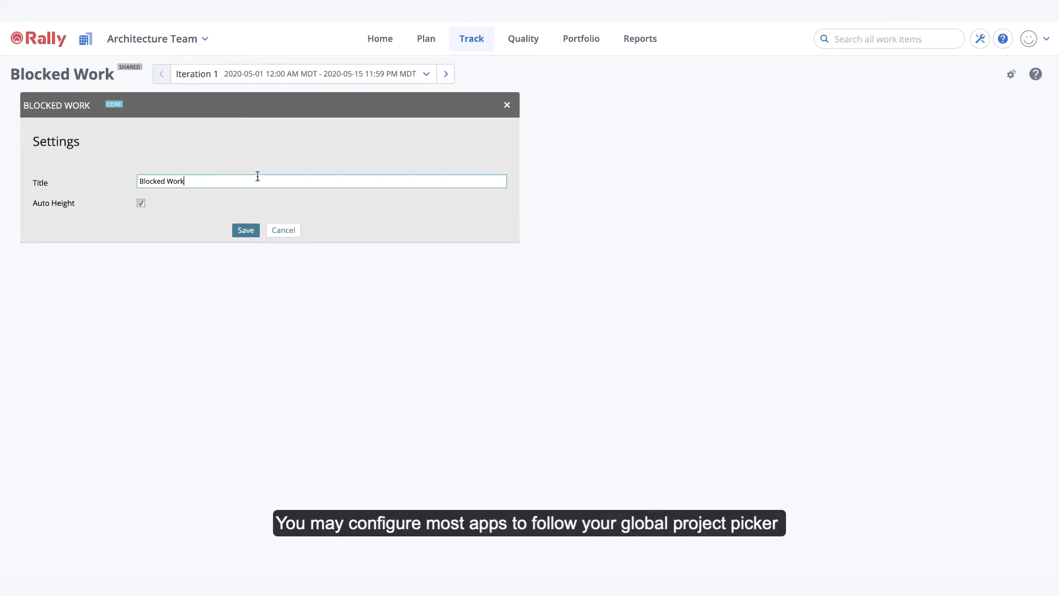
drag(188, 182, 102, 184)
text(Architecture Team Blocked Work)
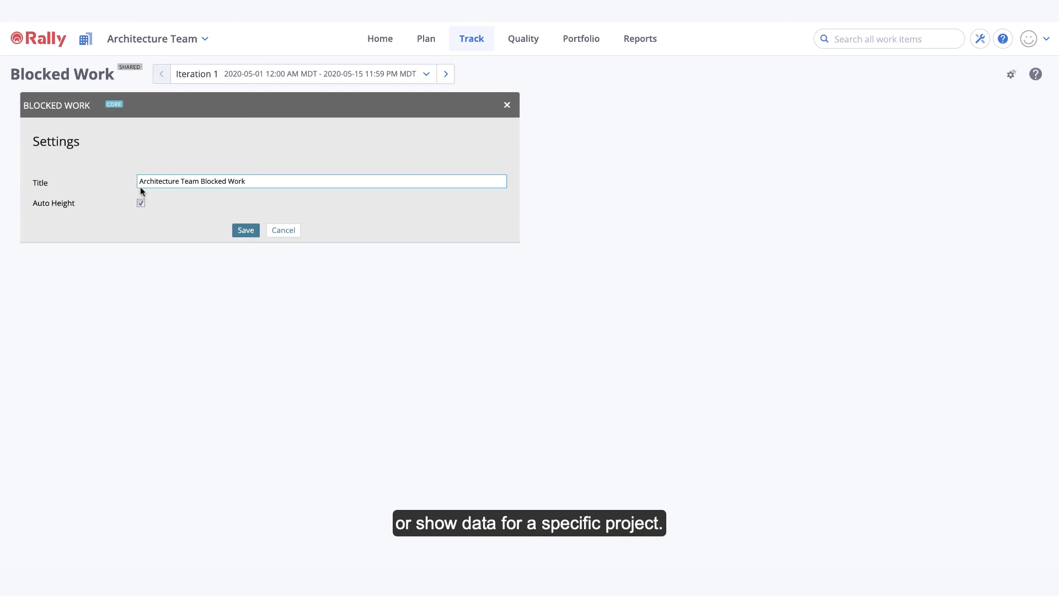
click(253, 231)
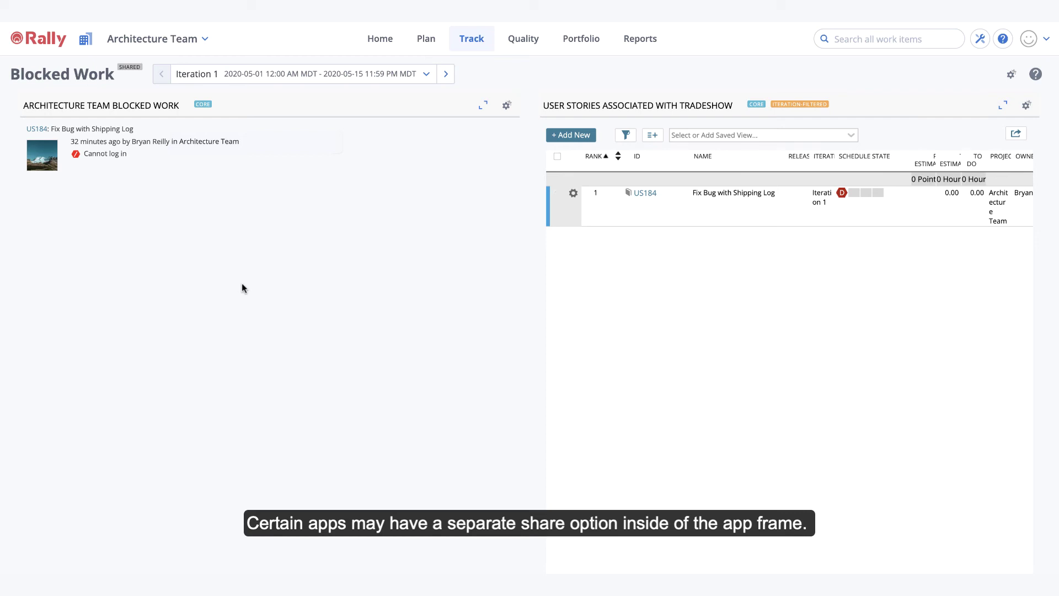
View the story grid's export and print options.
click(1014, 135)
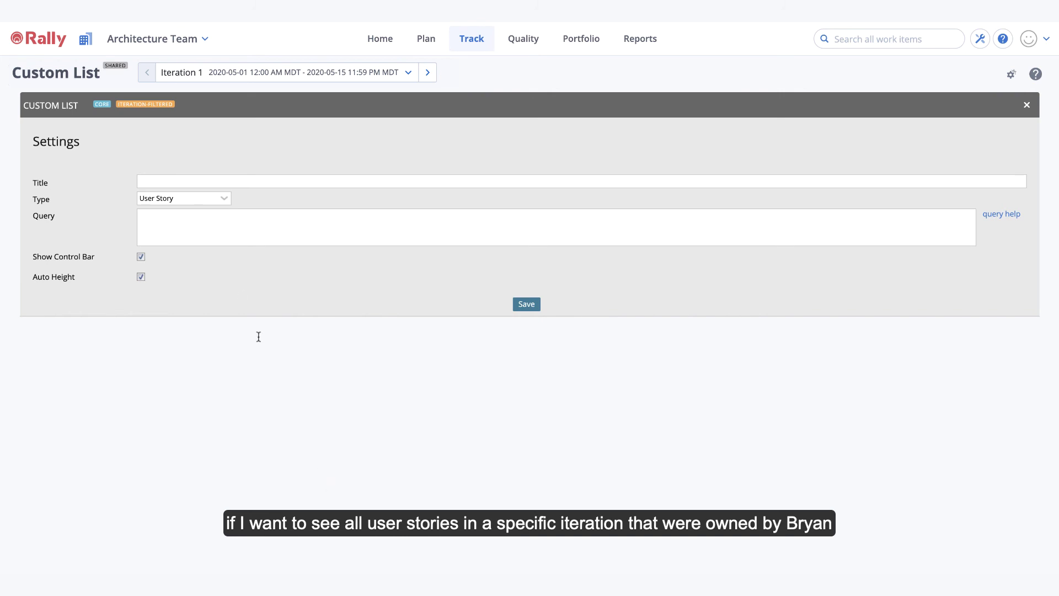
Title the Custom List 'Backend DB Stories', paste the owner and Version 2.0 milestone query, and save.
click(188, 182)
text(Backend DB Stories)
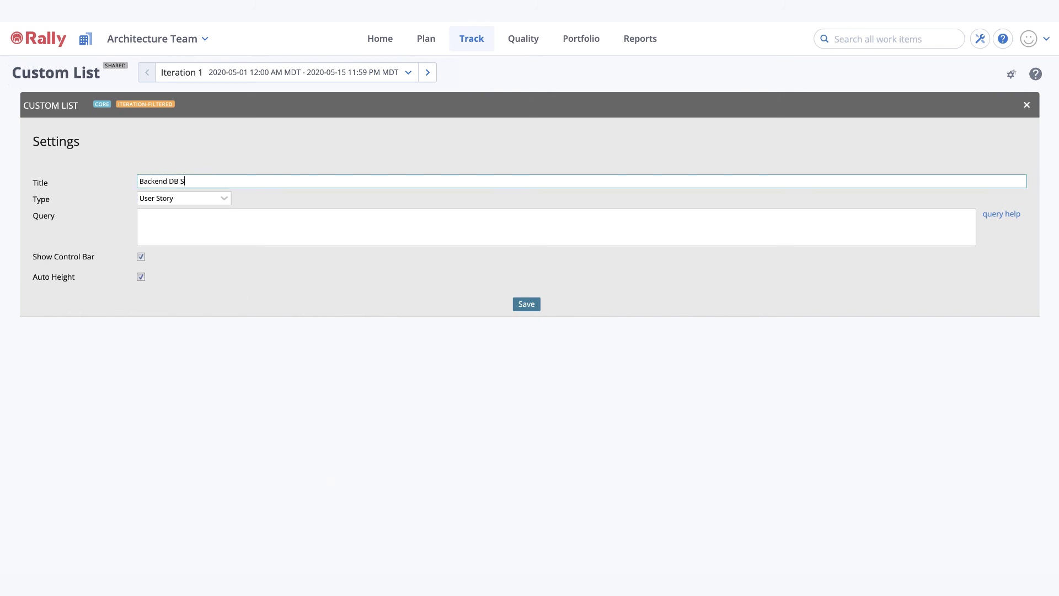
click(175, 215)
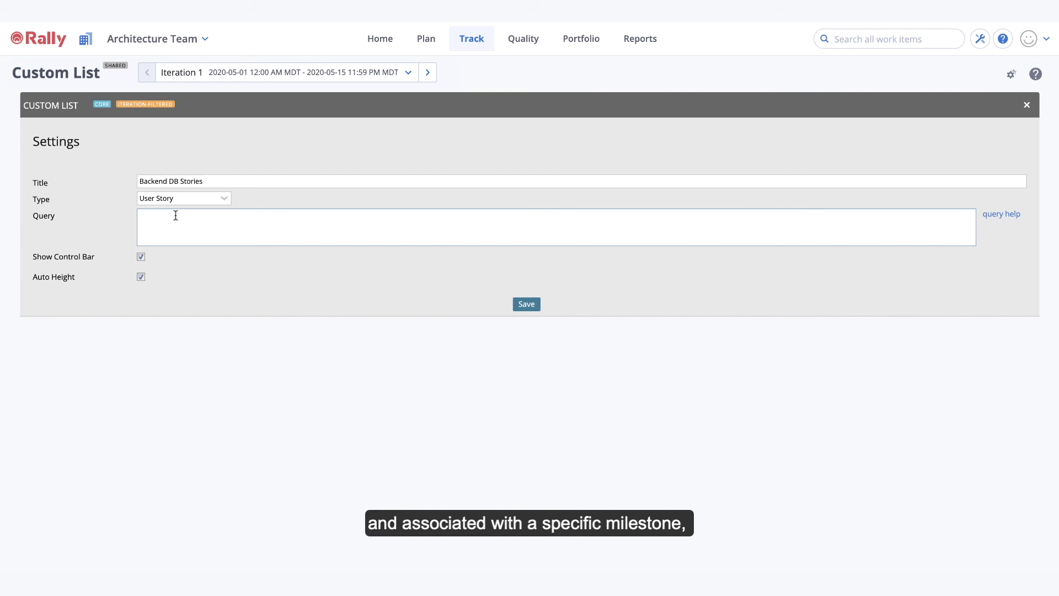
key(ctrl+v)
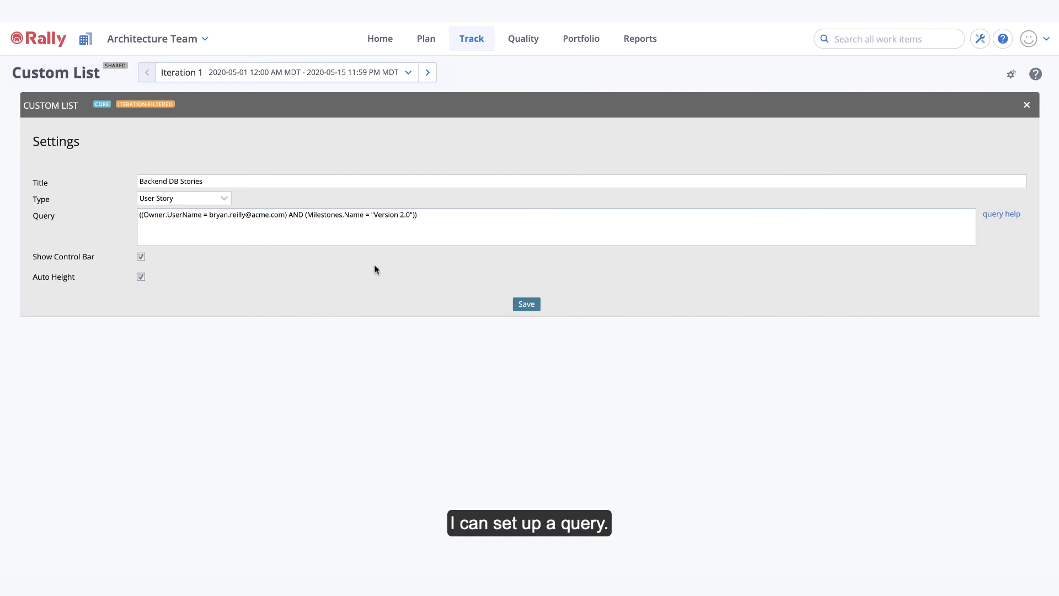
click(526, 304)
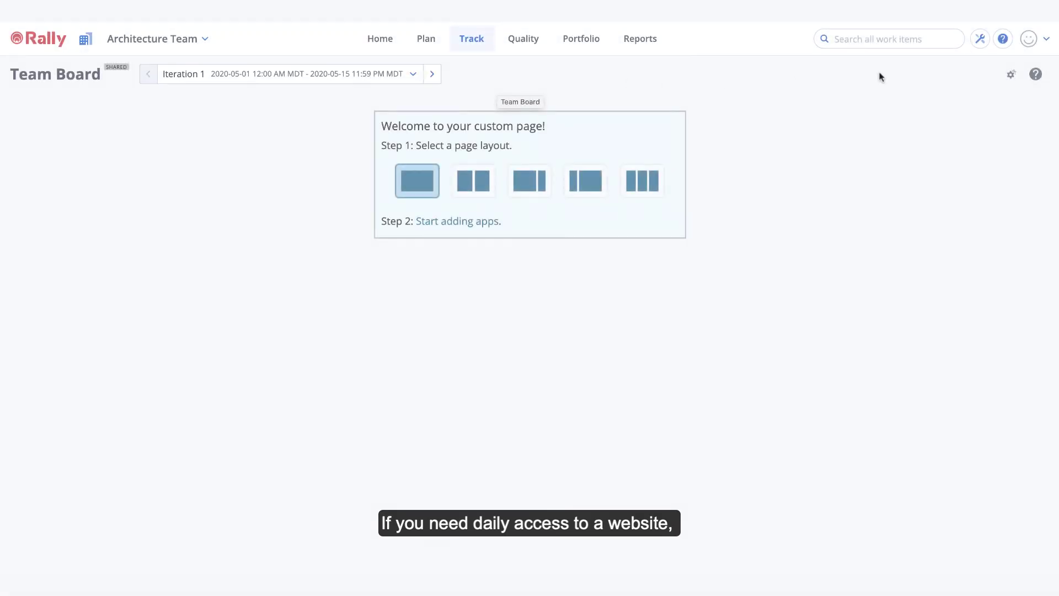
Add a Custom URL app to Team Board and set its URL to the team board page address.
click(1011, 73)
click(1007, 95)
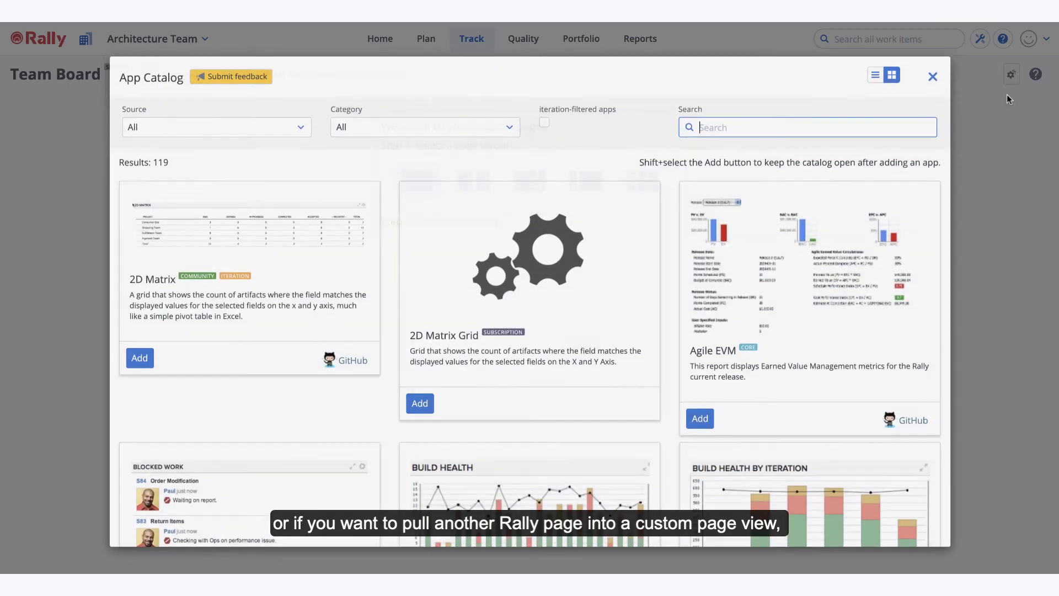
text(Custom URL)
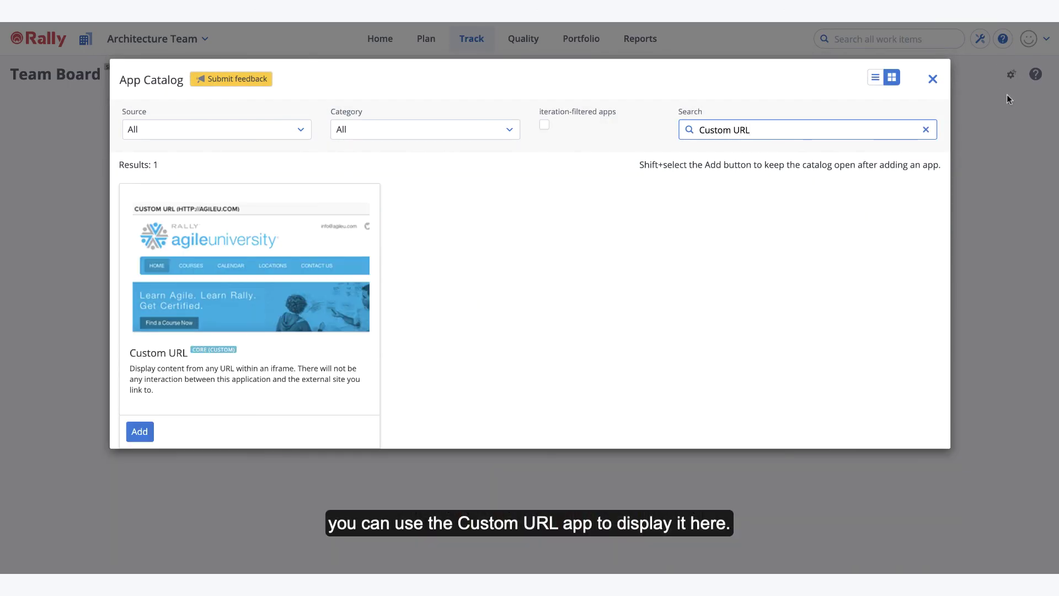
click(144, 434)
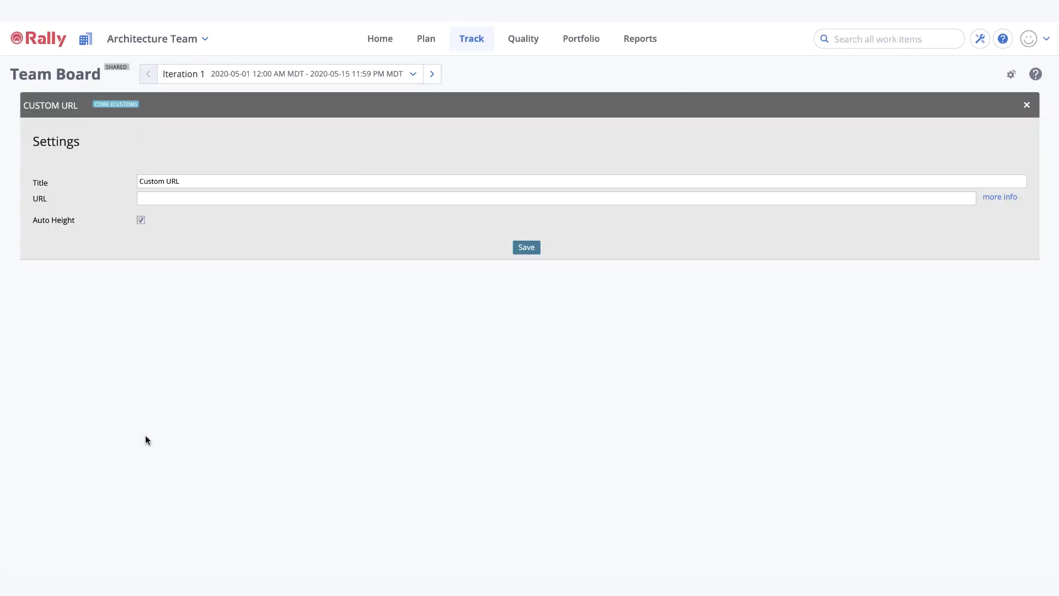
click(169, 197)
key(ctrl+v)
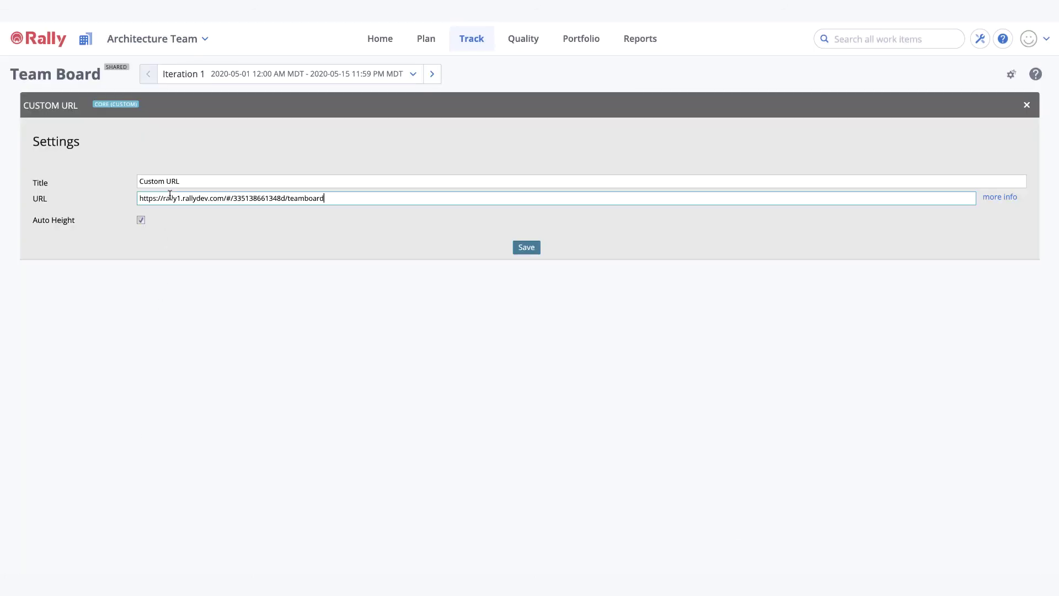
click(516, 250)
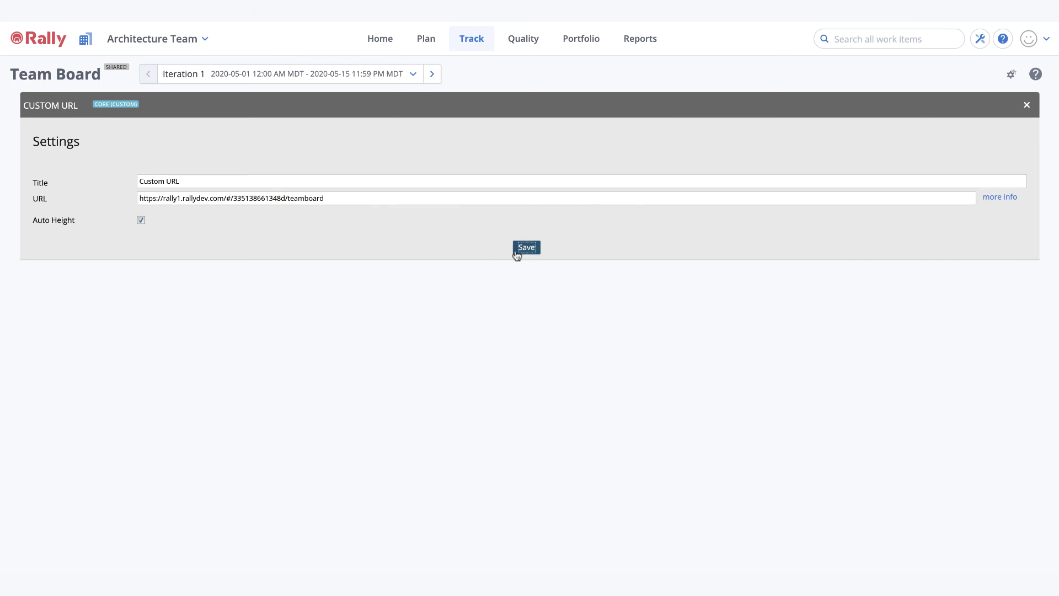